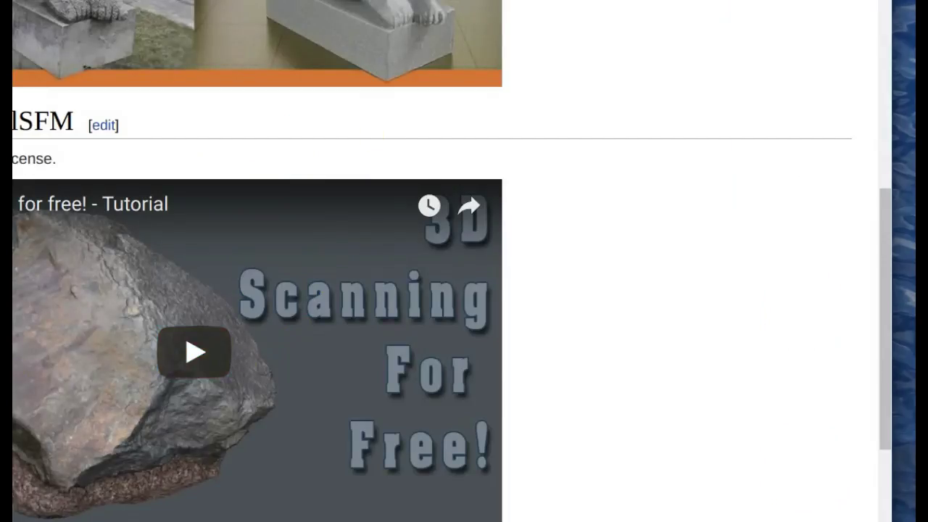
Look through the photogrammetry wiki page, from the software links through the Colmap and VisualSFM videos to the related links.
scroll(464, 289, "up", 6)
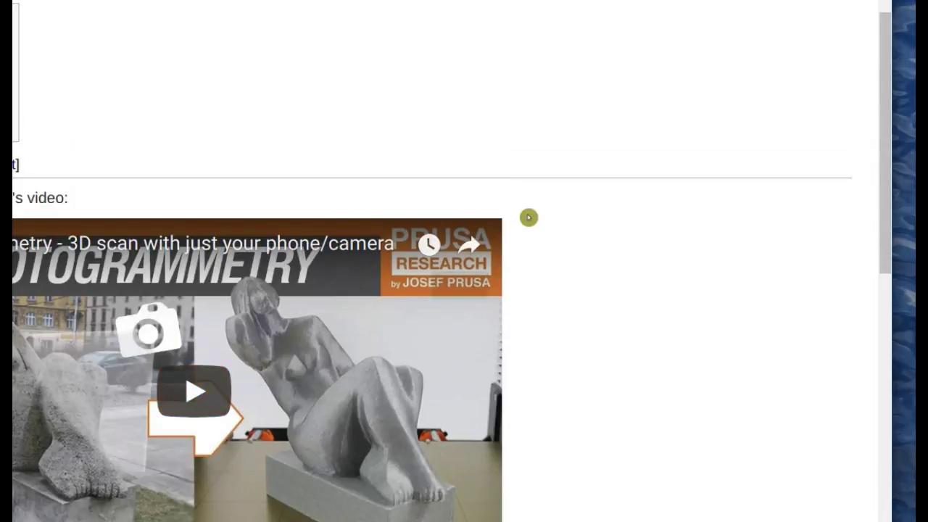
scroll(528, 215, "down", 3)
scroll(506, 214, "up", 4)
scroll(41, 85, "up", 1)
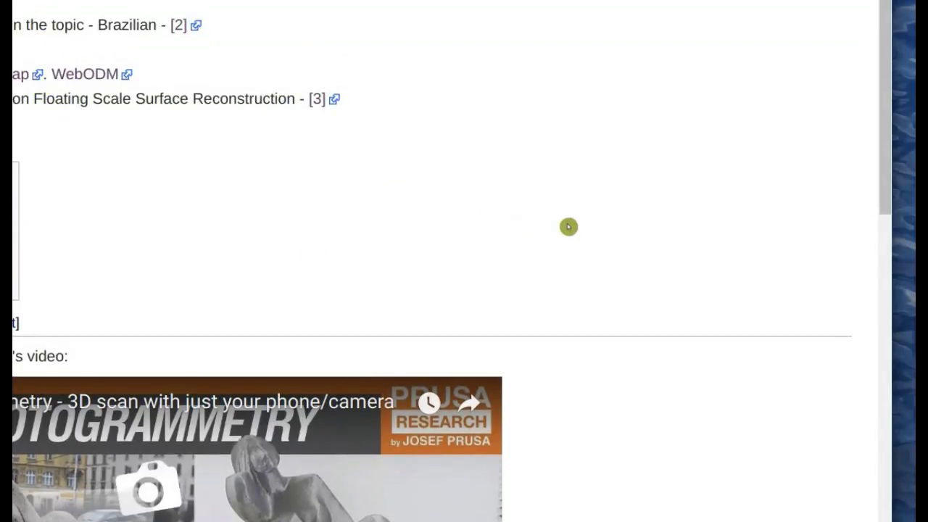
scroll(565, 228, "down", 4)
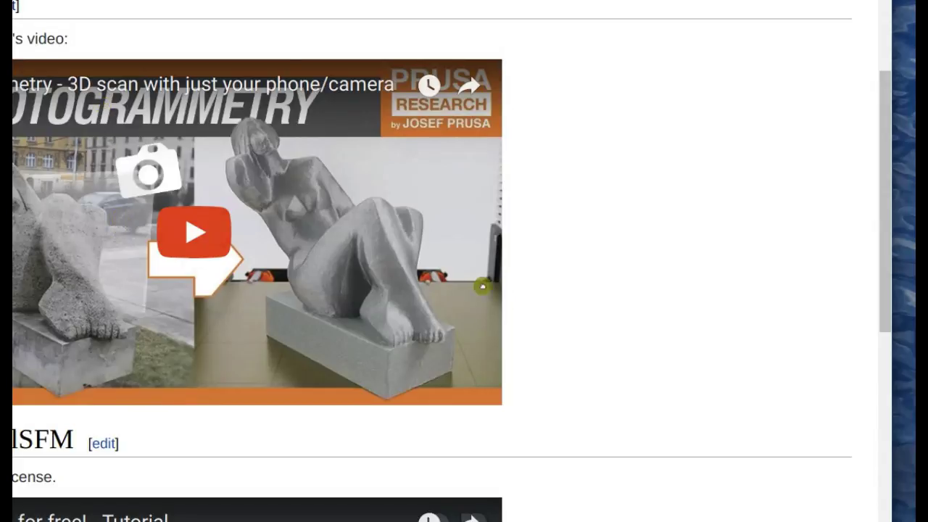
scroll(558, 290, "up", 3)
scroll(558, 271, "down", 3)
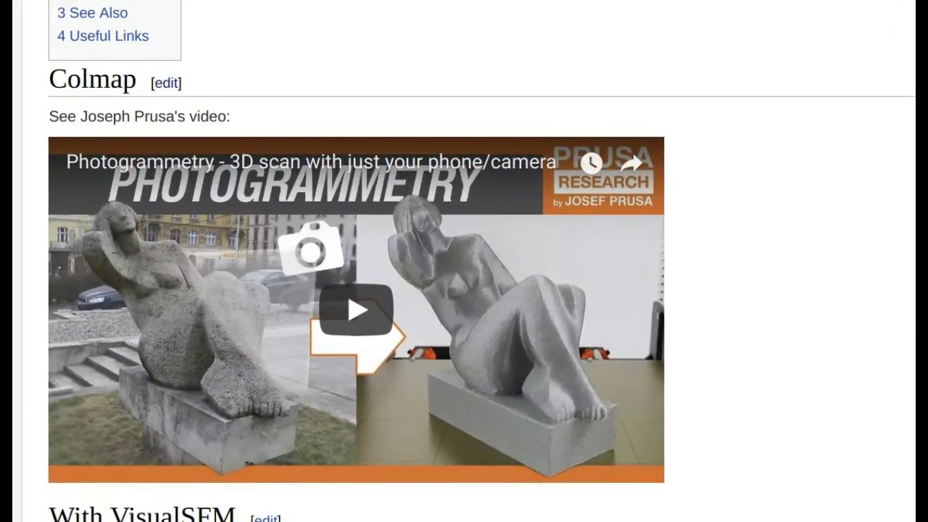
scroll(855, 335, "down", 3)
scroll(880, 290, "down", 12)
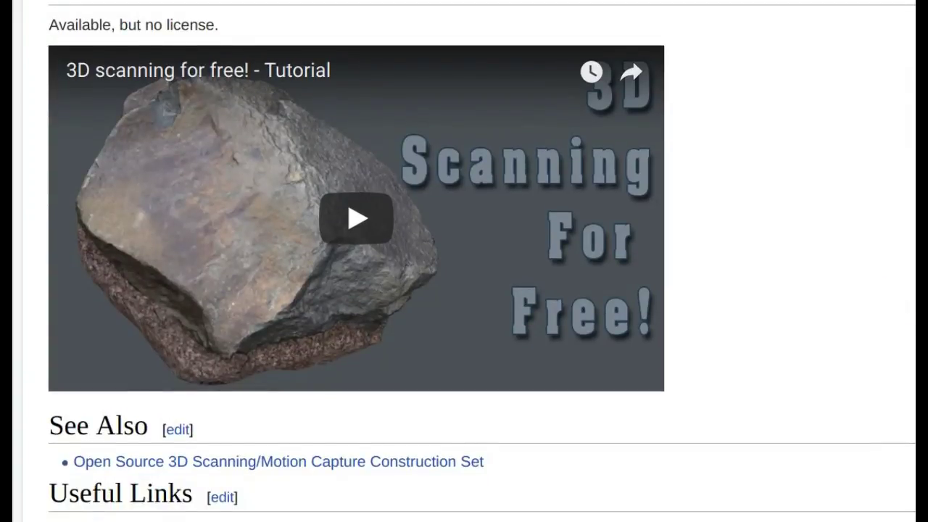
scroll(463, 261, "down", 5)
scroll(464, 261, "up", 20)
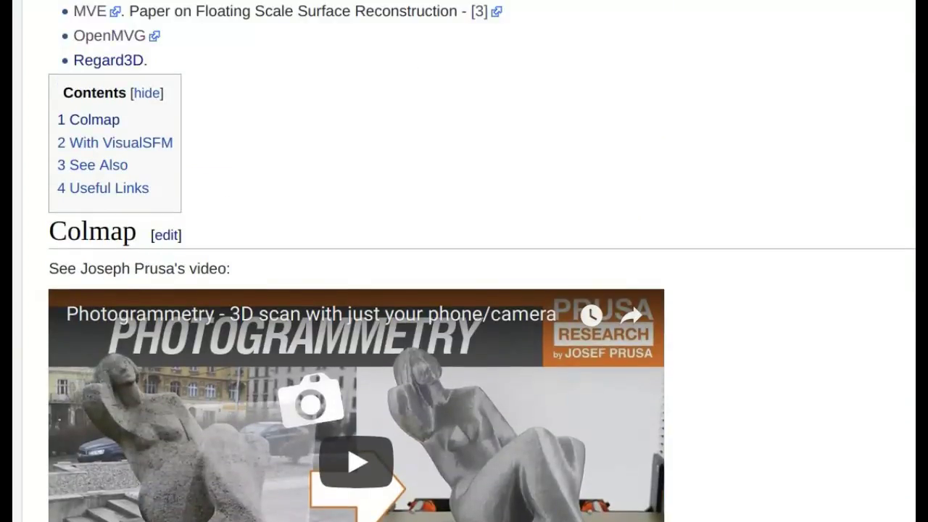
scroll(464, 261, "up", 8)
scroll(464, 261, "down", 8)
scroll(464, 261, "down", 5)
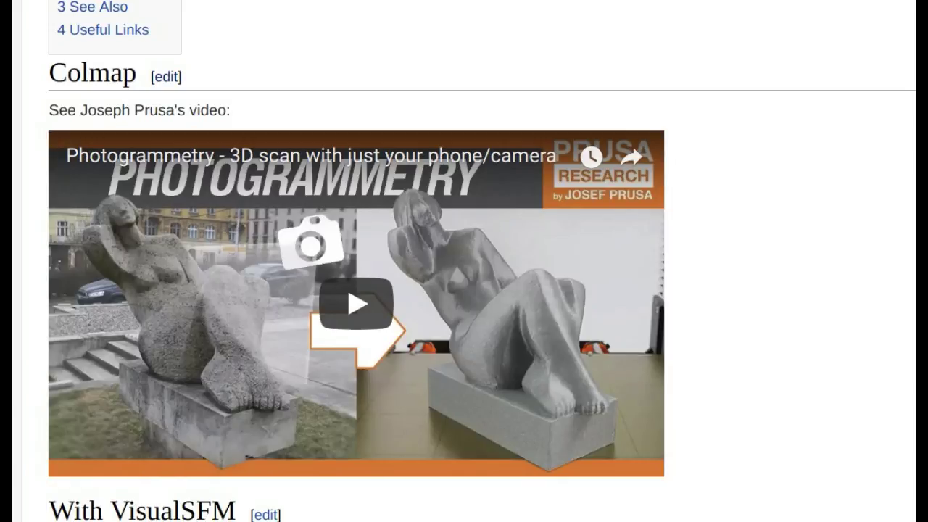
scroll(464, 290, "right", 2)
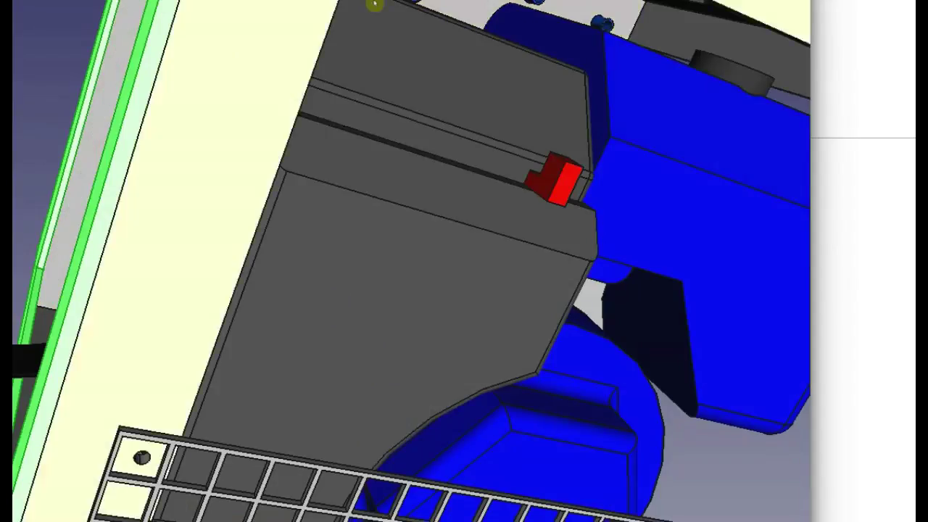
Switch to the power unit CAD model and examine its engine, filter, pump, hoses and ball valves from several angles.
middle_click_drag(372, 4, 525, 434)
scroll(321, 213, "up", 3)
middle_click_drag(605, 314, 549, 424)
middle_click_drag(700, 466, 556, 500)
middle_click_drag(208, 346, 430, 298)
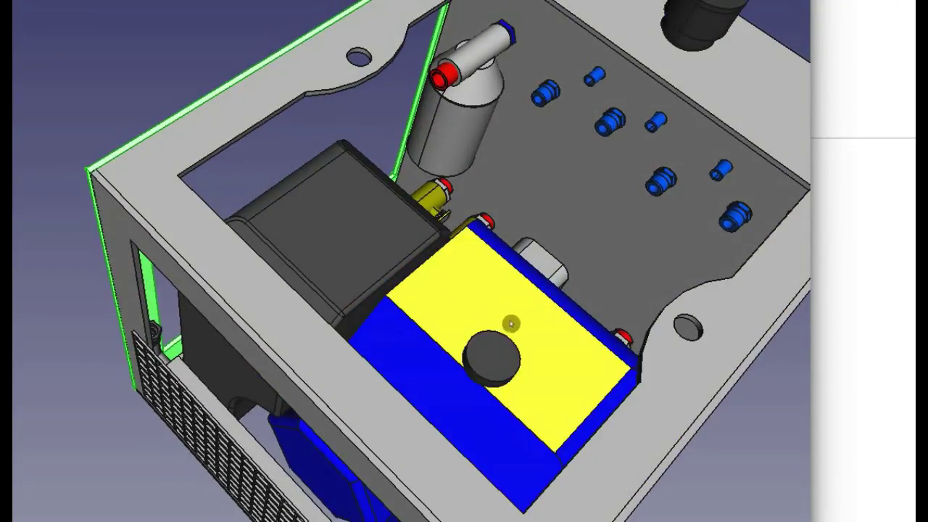
middle_click_drag(551, 373, 302, 367)
middle_click_drag(240, 382, 524, 474)
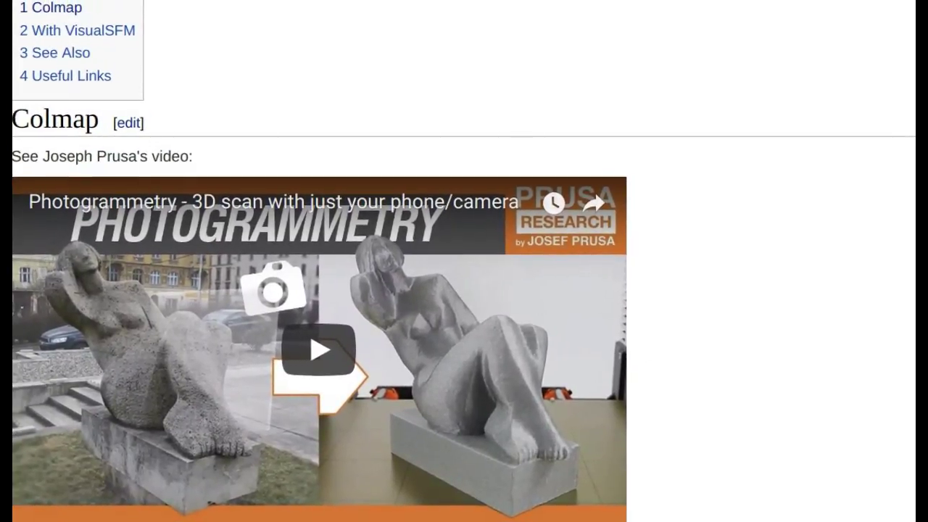
left_click(460, 97)
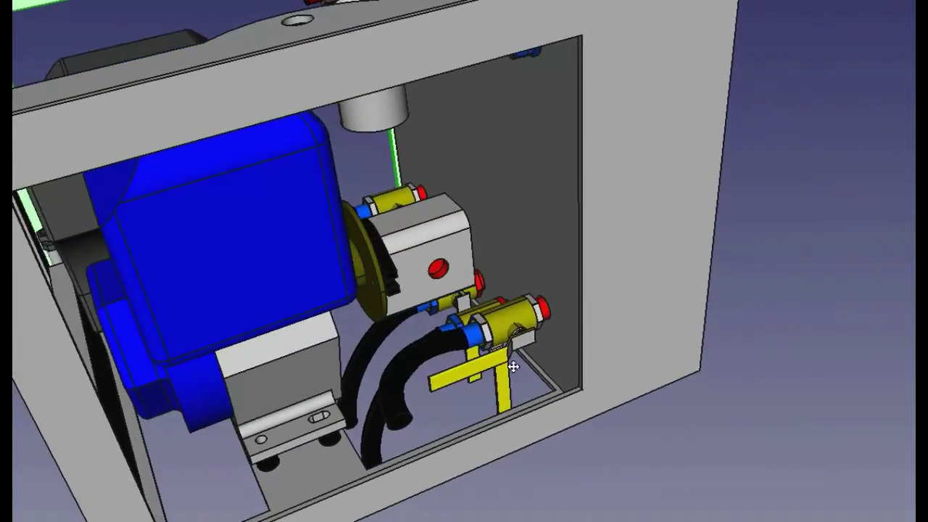
scroll(376, 289, "down", 3)
middle_click_drag(341, 275, 389, 295)
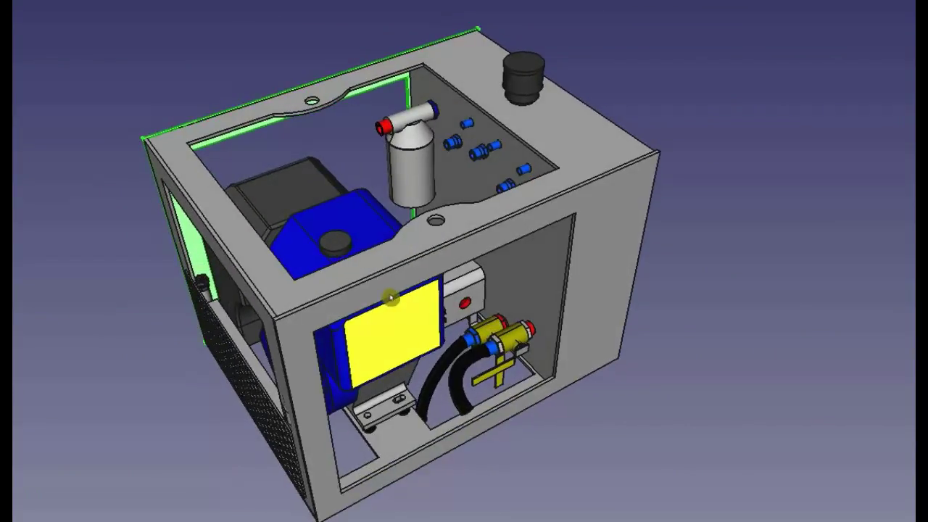
middle_click_drag(334, 385, 337, 372)
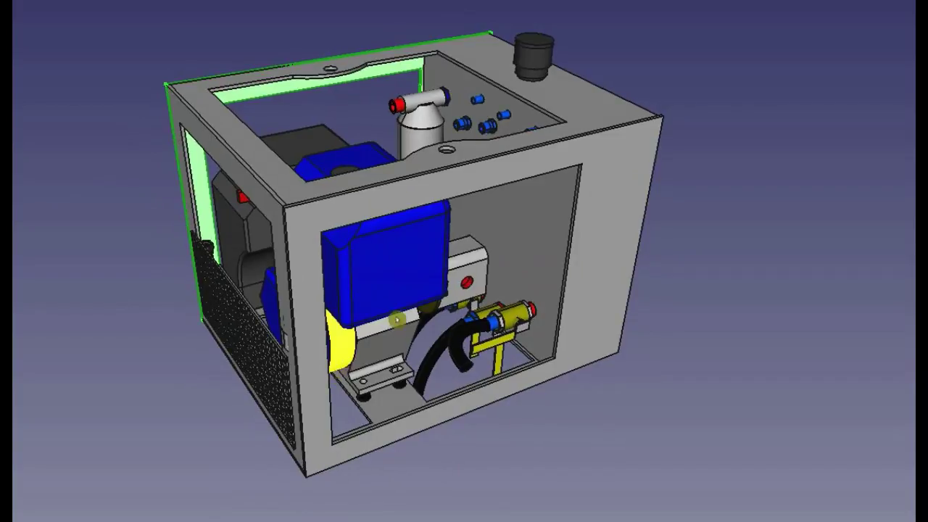
scroll(498, 203, "up", 4)
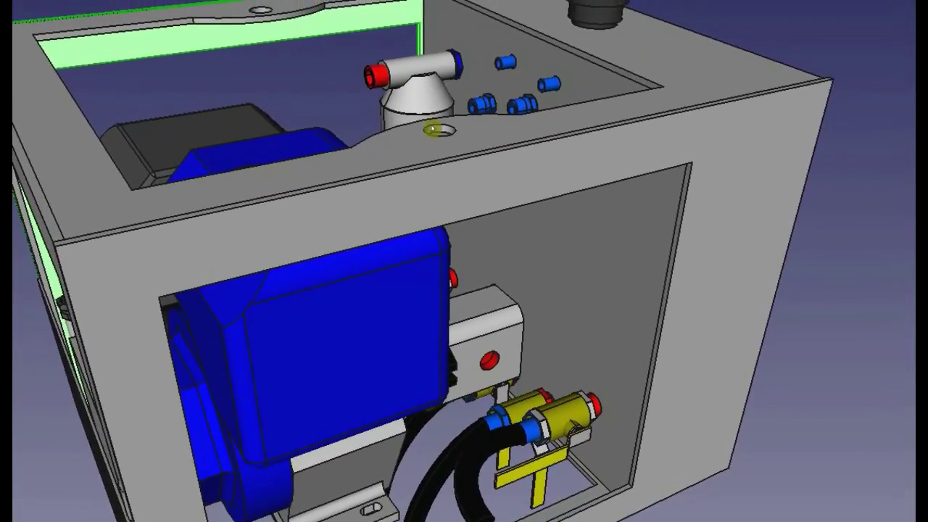
middle_click_drag(356, 218, 606, 315)
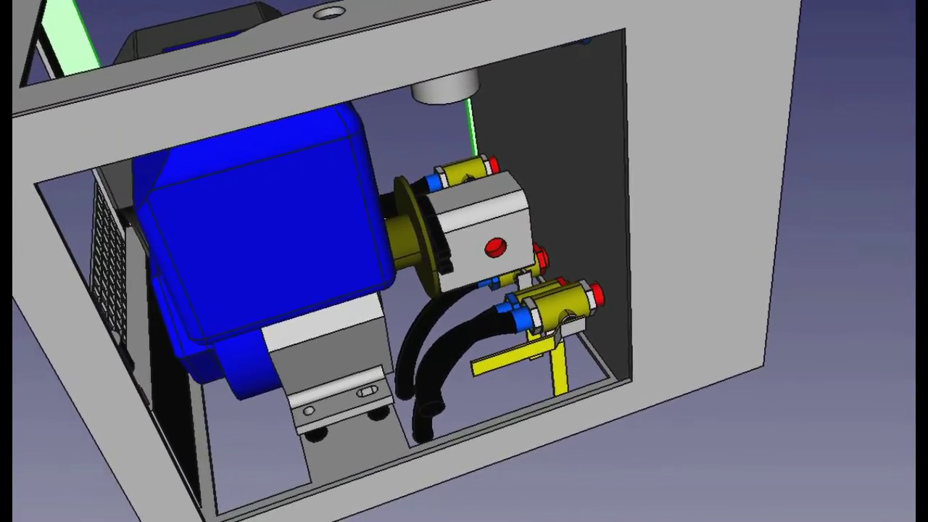
Hide the enclosure's outer frame panels, including the base plate and the rear wall beside the bulkhead.
middle_click_drag(860, 321, 515, 377)
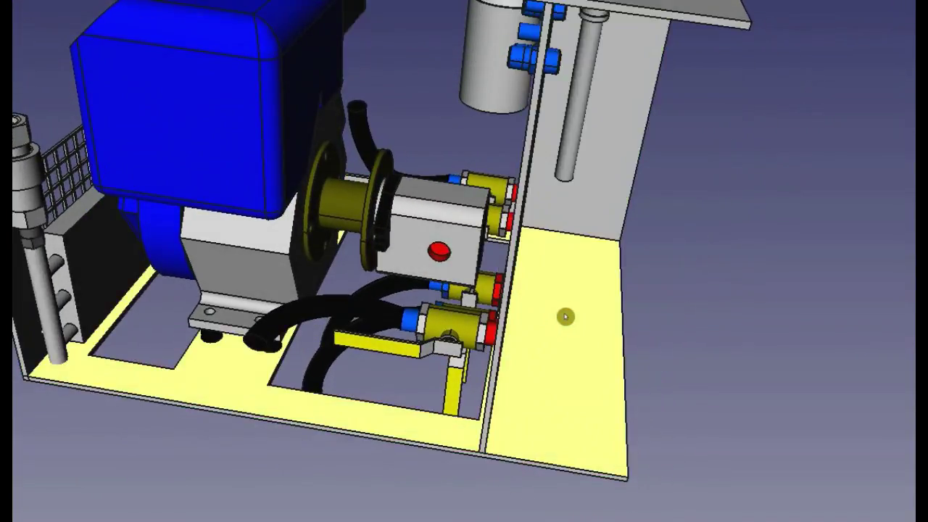
middle_click_drag(565, 317, 717, 321)
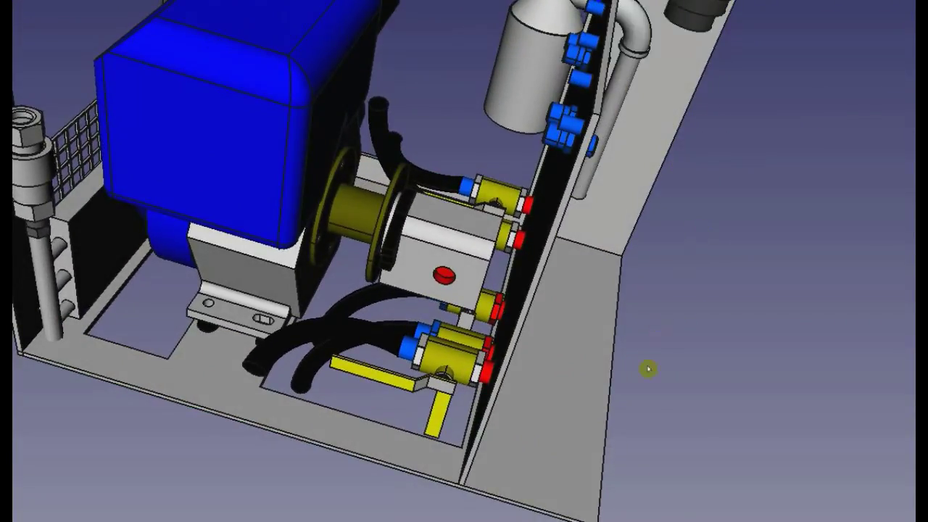
left_click(572, 451)
key("space")
left_click(615, 151)
key("space")
middle_click_drag(685, 348, 488, 261)
left_click(489, 261)
key("space")
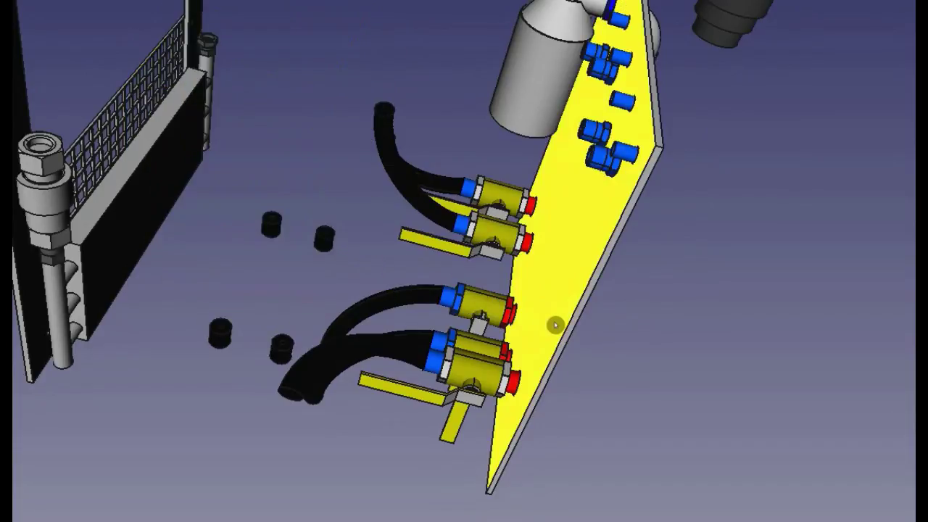
key("space")
Hide the frontmost ball valve below the pump together with its red and blue pipe fittings.
middle_click_drag(392, 368, 222, 317)
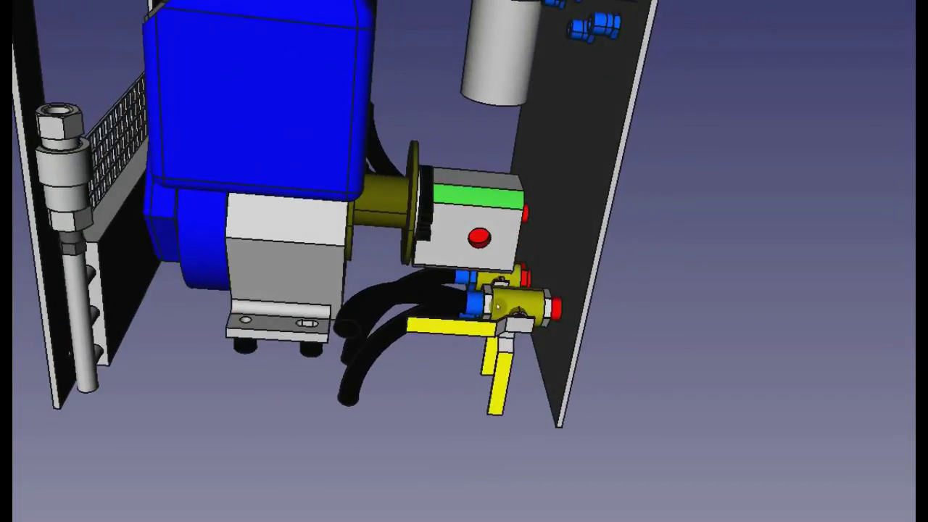
scroll(537, 306, "up", 5)
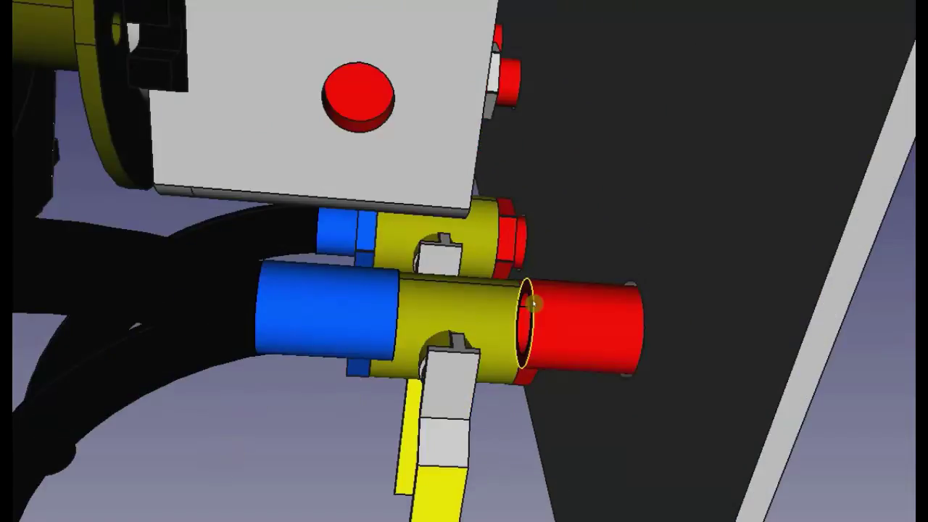
left_click(561, 317)
key("space")
left_click(344, 325)
key("space")
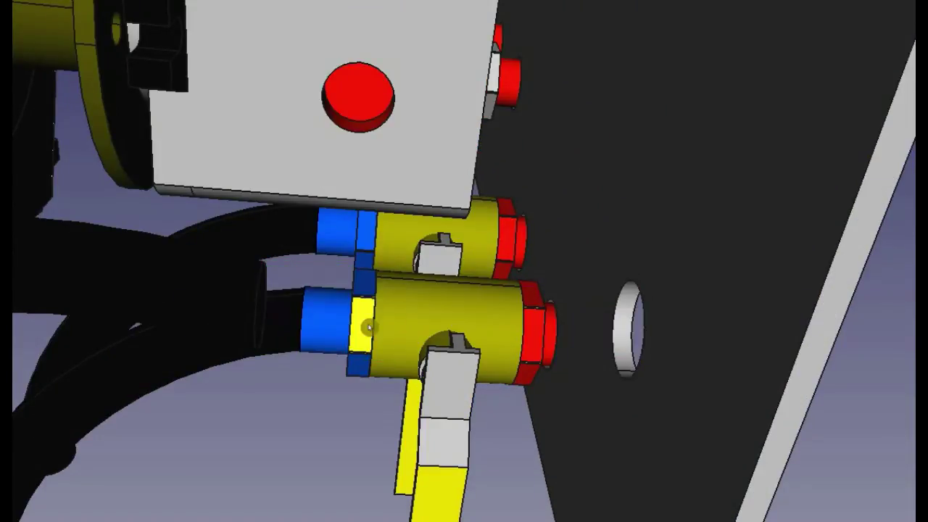
Hide the remaining ball valves below the pump, leaving their hoses and red and blue fittings shown.
scroll(406, 326, "down", 5)
left_click(427, 328)
key("space")
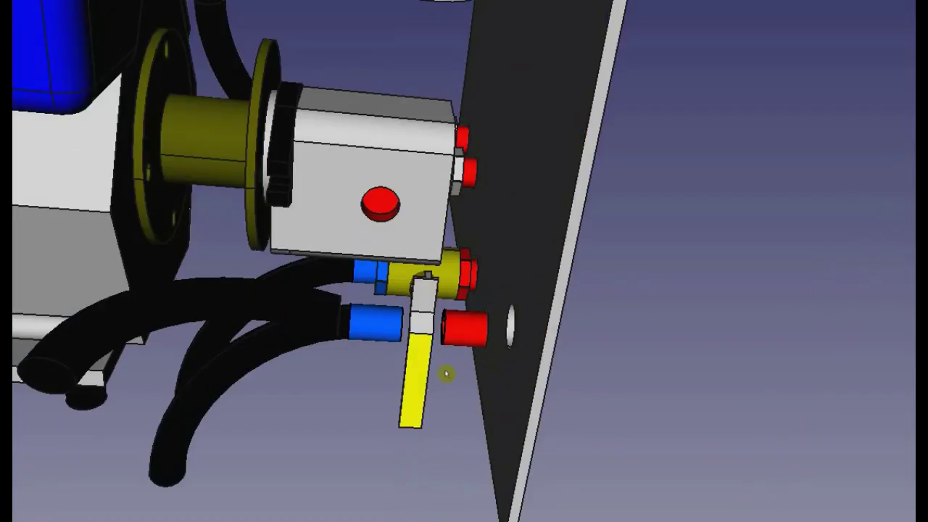
left_click(425, 358)
key("space")
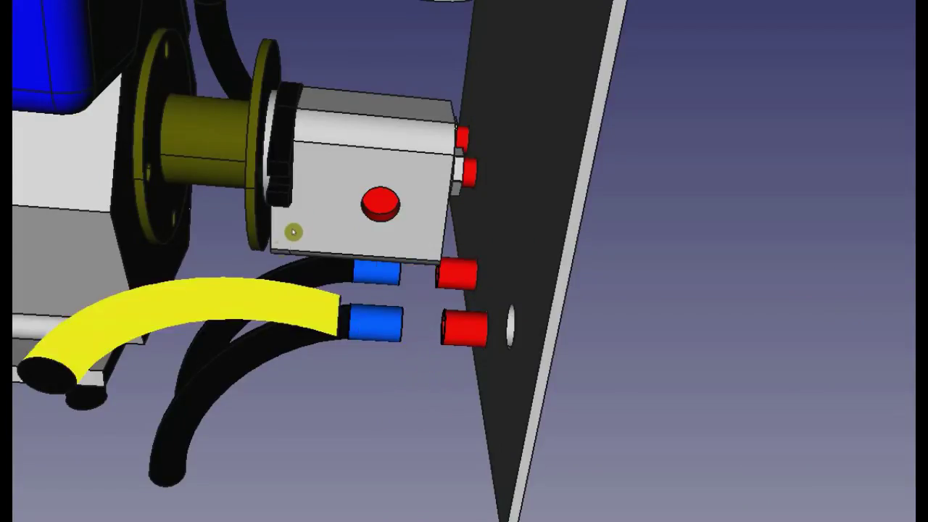
Switch to the front view and hide the frame panel around the engine and radiator.
left_click(303, 225)
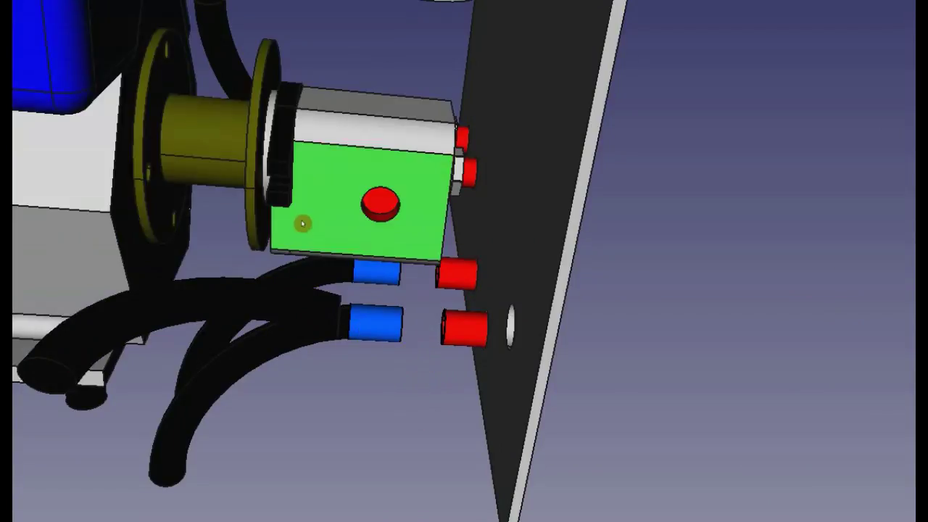
left_click(233, 170)
middle_click_drag(124, 331, 244, 353)
key("1")
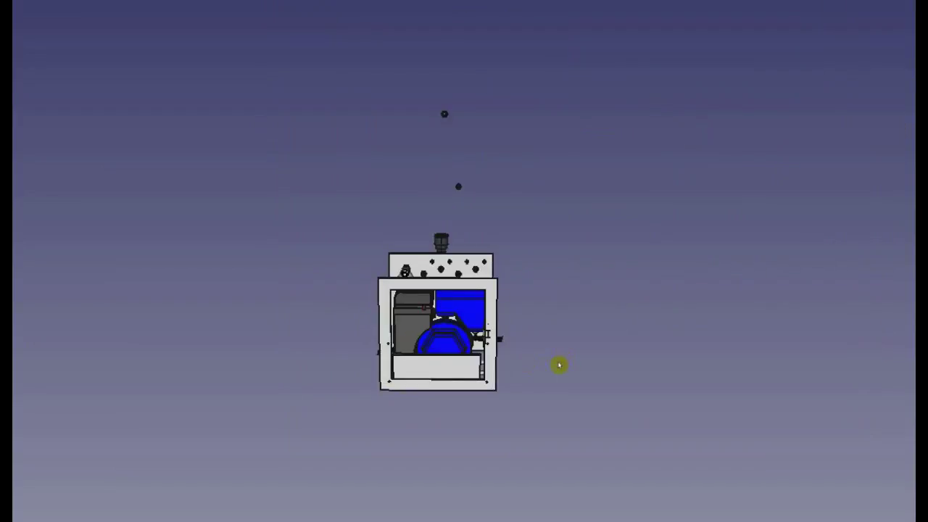
scroll(508, 378, "up", 5)
left_click(406, 362)
key("space")
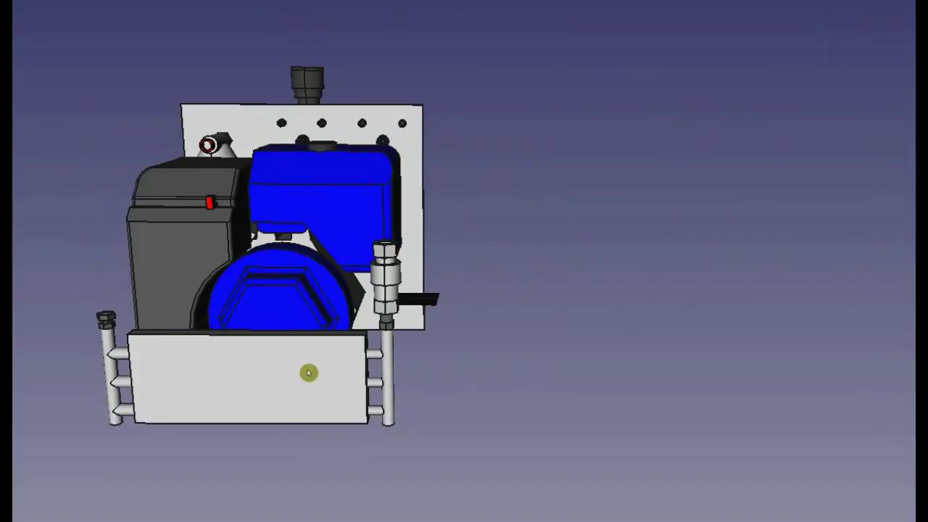
Hide the radiator with its side pipes and fittings, and the perforated bulkhead panel behind the engine.
left_click(311, 370)
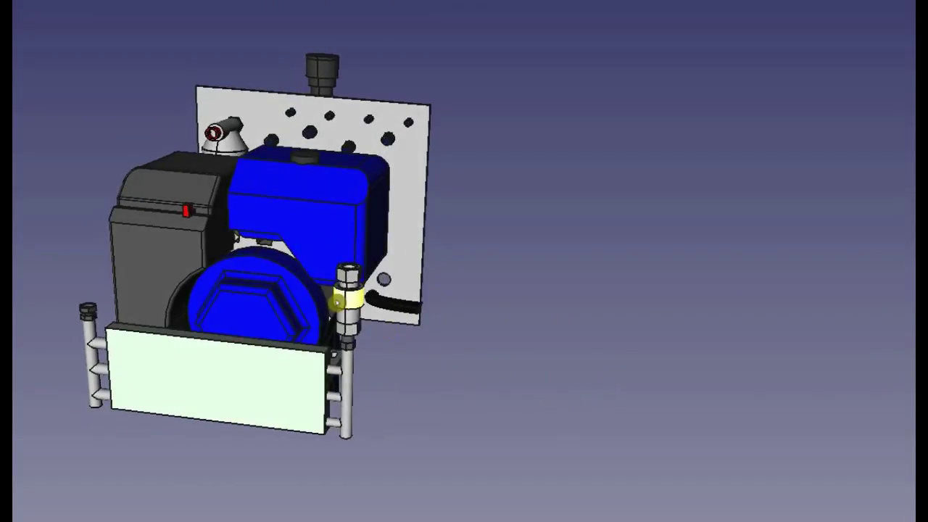
left_click(352, 307)
scroll(353, 308, "up", 5)
scroll(615, 255, "up", 3)
scroll(575, 246, "up", 3)
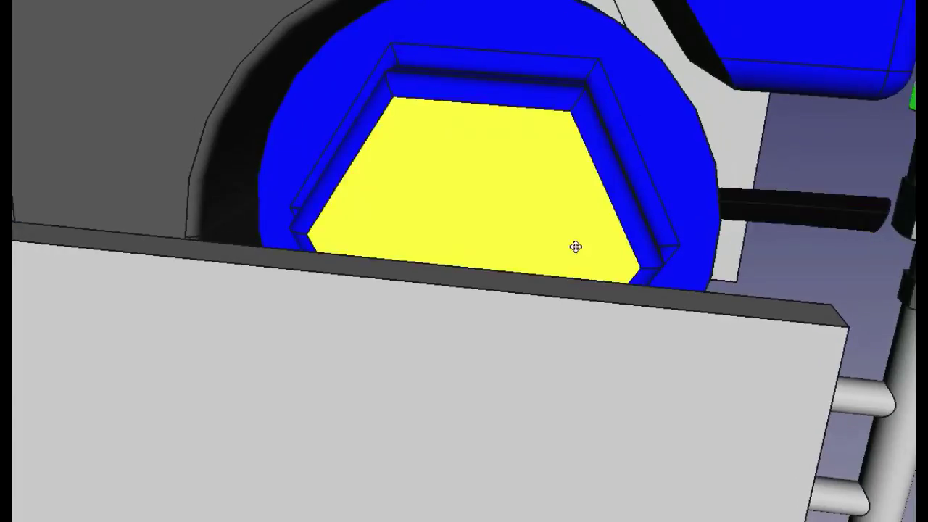
scroll(437, 264, "down", 4)
scroll(737, 114, "up", 2)
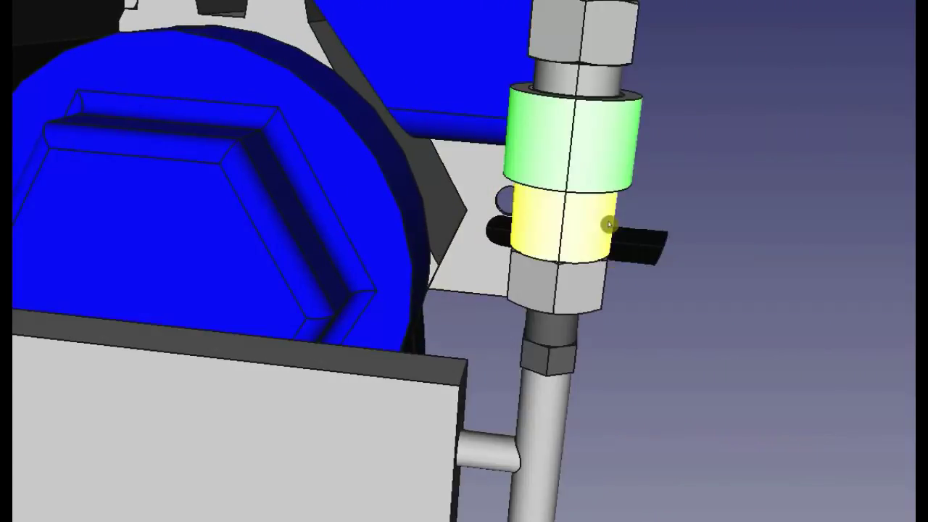
scroll(474, 317, "down", 5)
middle_click_drag(628, 343, 482, 218)
left_click(482, 217)
key("space")
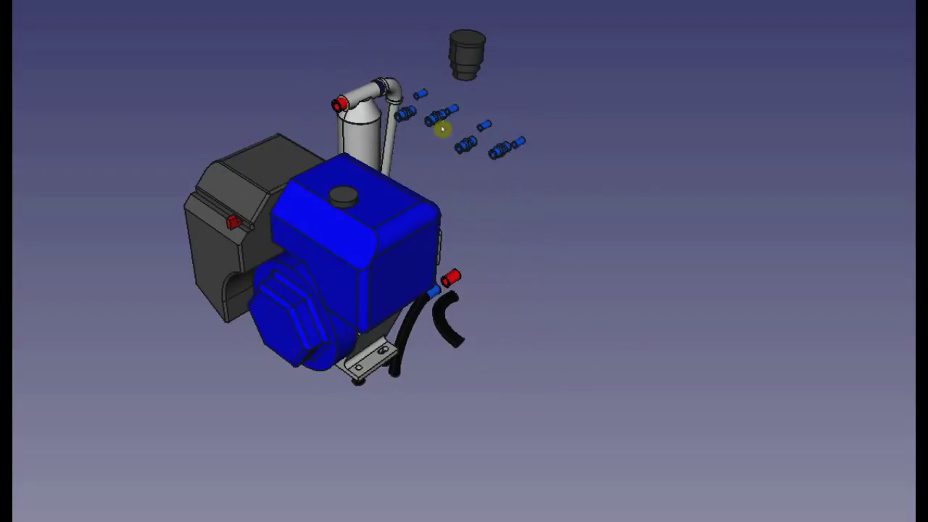
Hide the four large blue bulkhead fittings one by one, keeping the small blue pipe sleeves visible.
scroll(445, 121, "up", 5)
middle_click_drag(679, 313, 590, 311)
left_click(591, 305)
key("space")
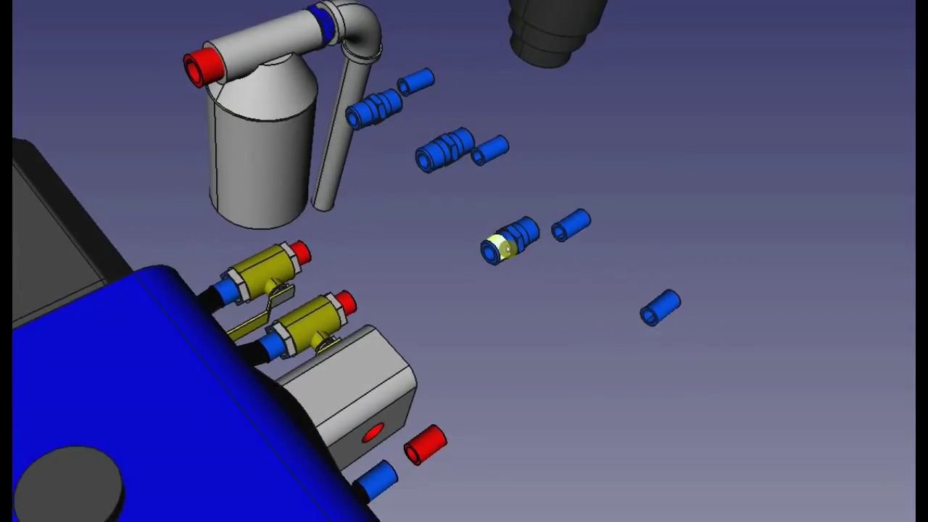
left_click(501, 244)
key("space")
left_click(435, 154)
key("space")
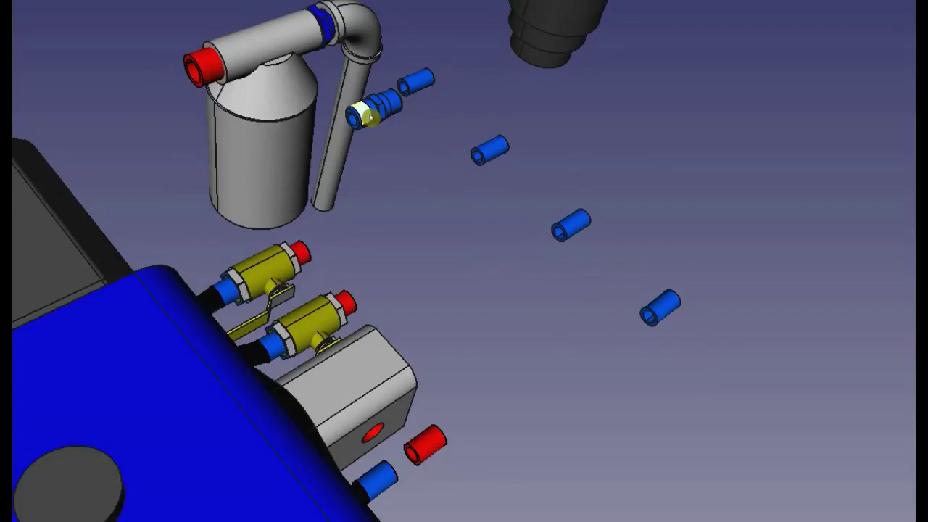
left_click(369, 109)
key("space")
Hide the grey elbow at the filter's outlet with its vertical pipe, the nearby blue fitting and the dark blue nipple.
left_click(374, 36)
key("space")
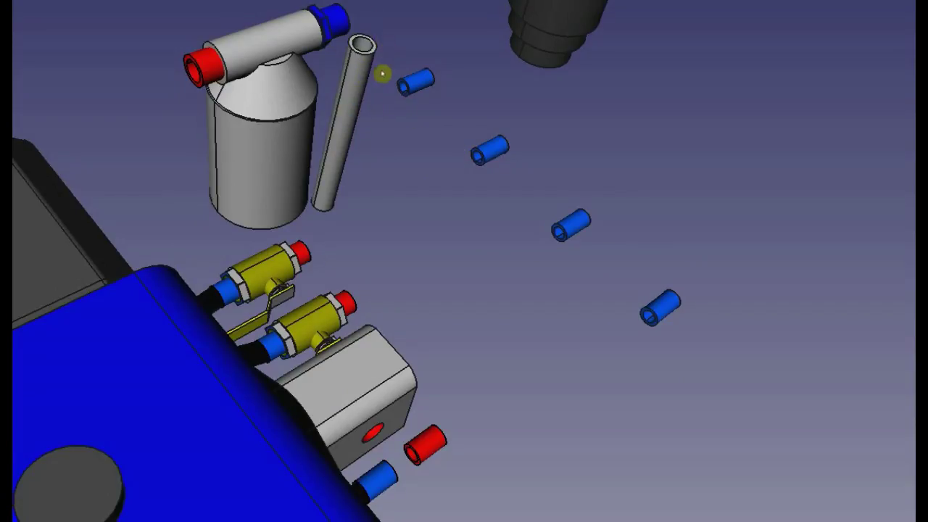
left_click(356, 89)
key("space")
left_click(344, 29)
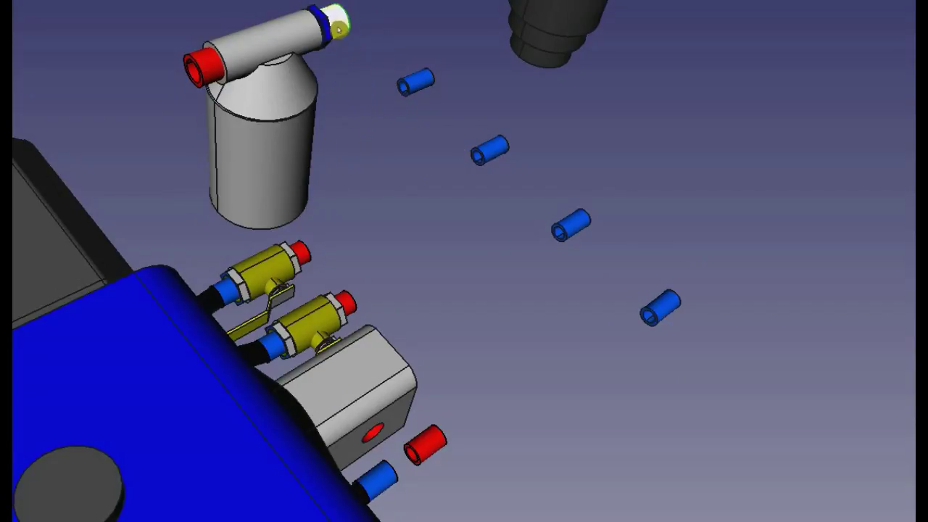
key("space")
Hide the grey filter, its red fitting, the dark cylindrical part above and one of the small blue pipe sleeves.
left_click(301, 43)
key("space")
left_click(217, 64)
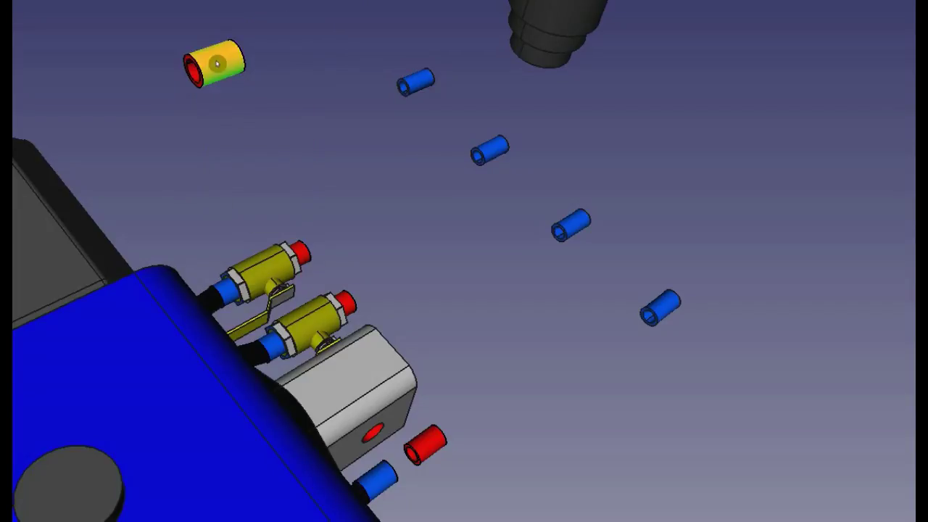
key("space")
left_click(565, 42)
key("space")
left_click(497, 149)
key("space")
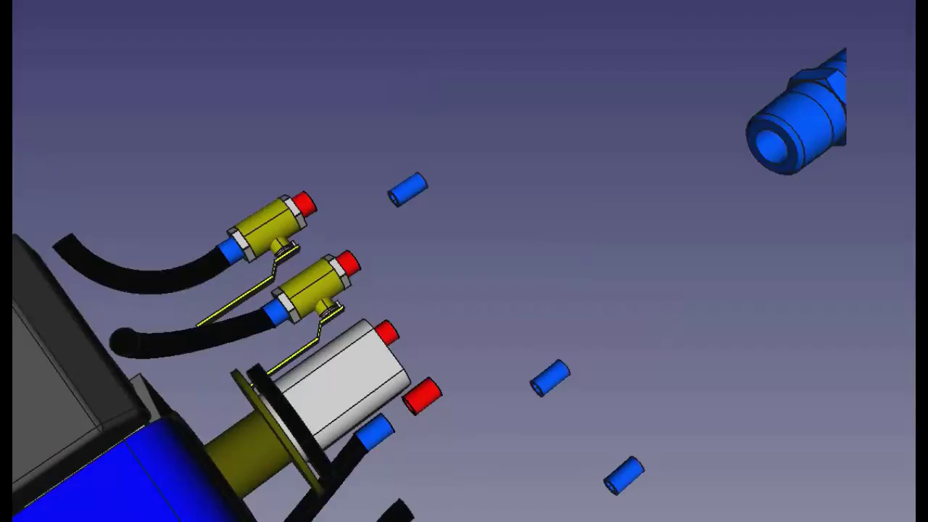
Inspect the remaining engine, pump coupling, hoses and fittings from several sides.
middle_click_drag(377, 341, 297, 266)
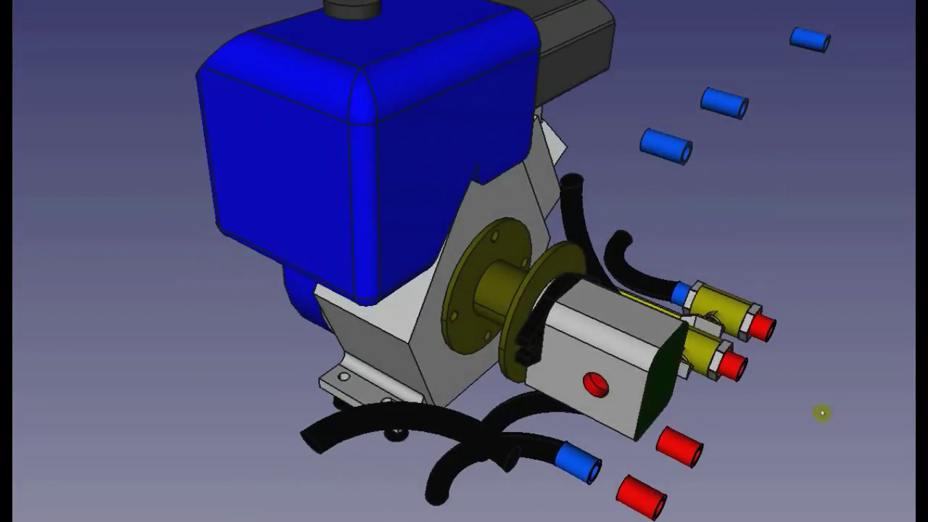
middle_click_drag(812, 439, 667, 321)
middle_click_drag(733, 352, 675, 336)
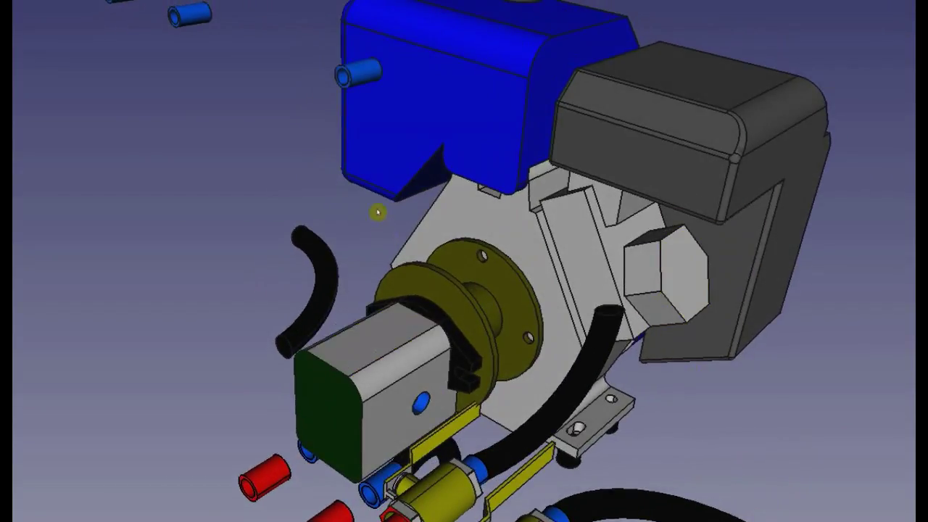
middle_click_drag(848, 401, 820, 387)
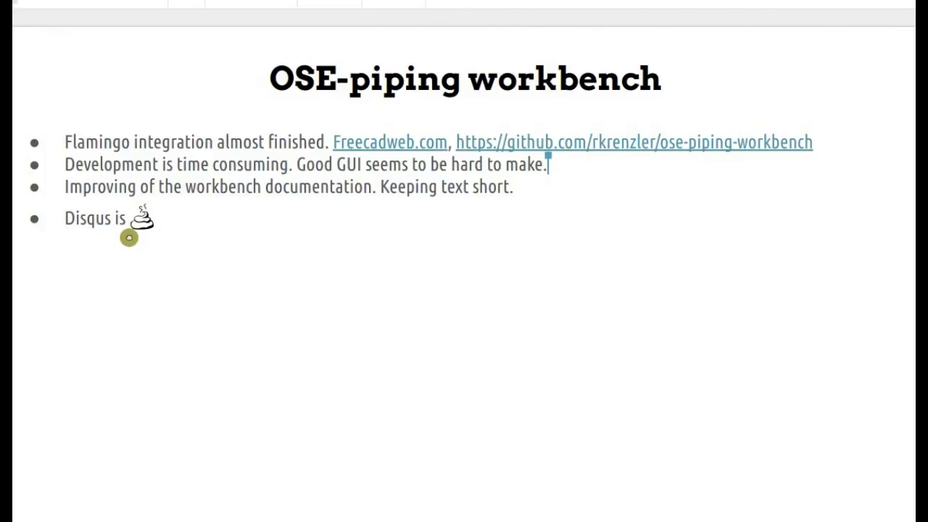
Switch to the OSE-piping workbench slide and open its linked ose-piping-workbench GitHub repository.
double_click(177, 144)
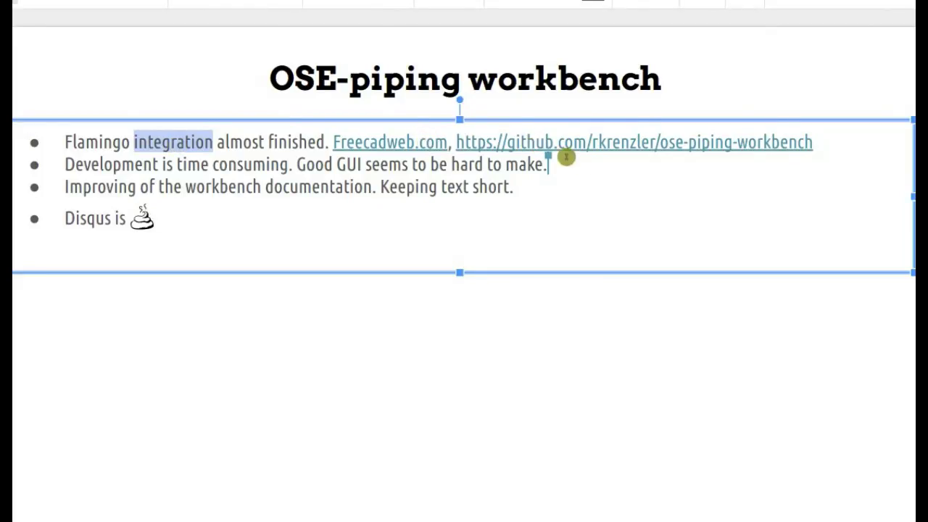
left_click(602, 148)
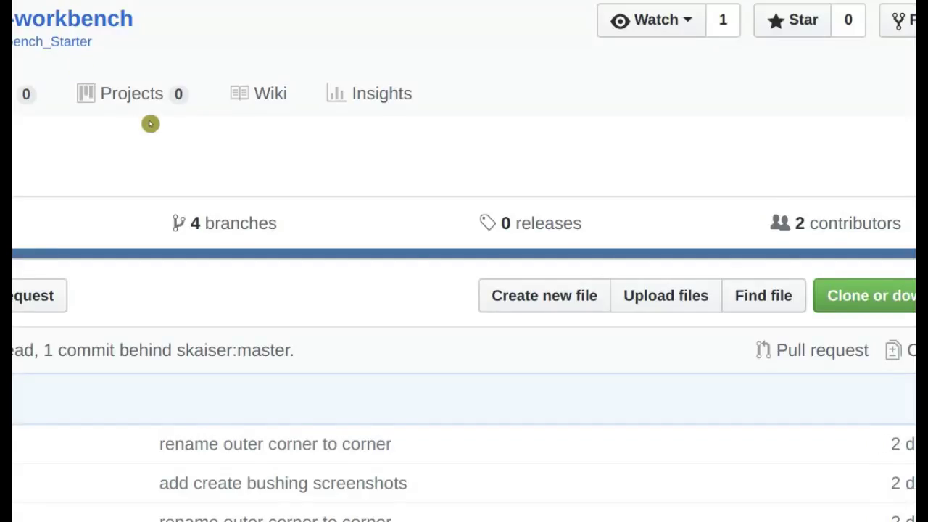
scroll(410, 271, "down", 3)
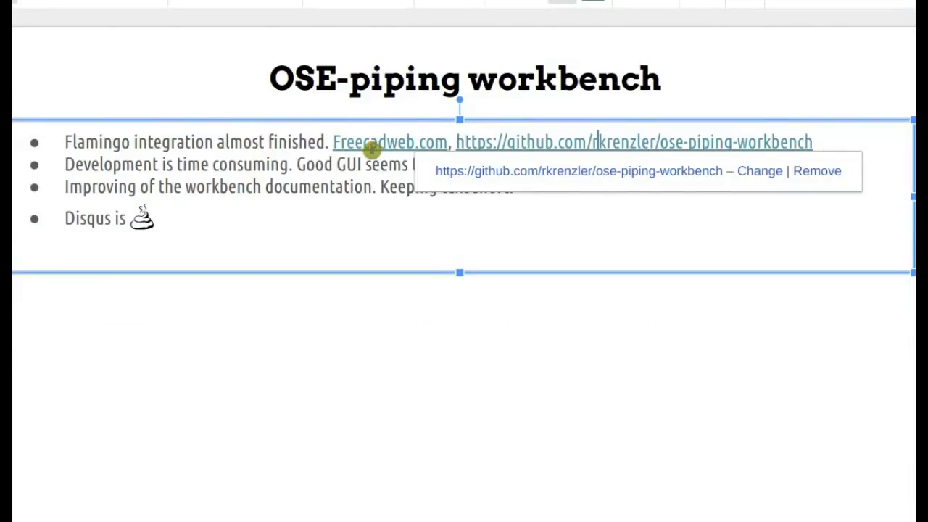
Open the slide's Freecadweb.com link and read the first posts on integrating ose-piping-workbench and flamingo-wb, including the Create pipe screenshot.
left_click(371, 143)
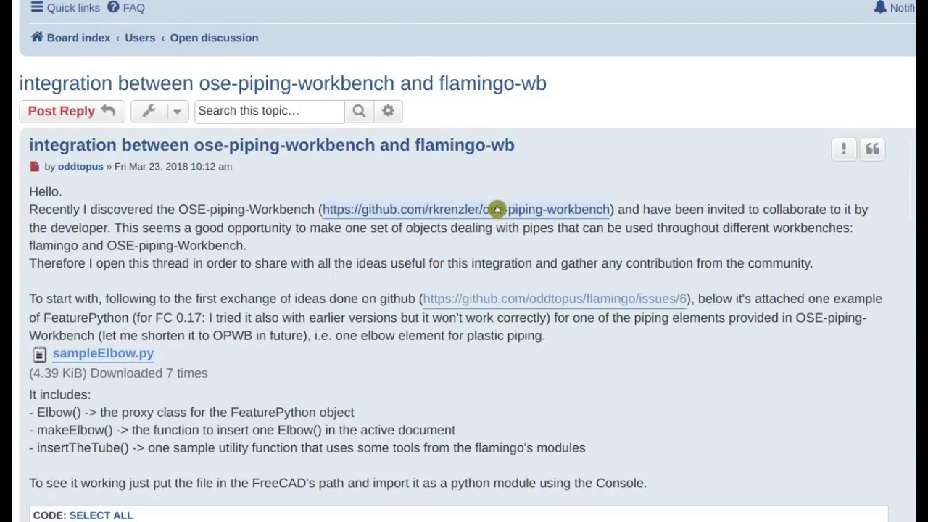
scroll(152, 335, "down", 9)
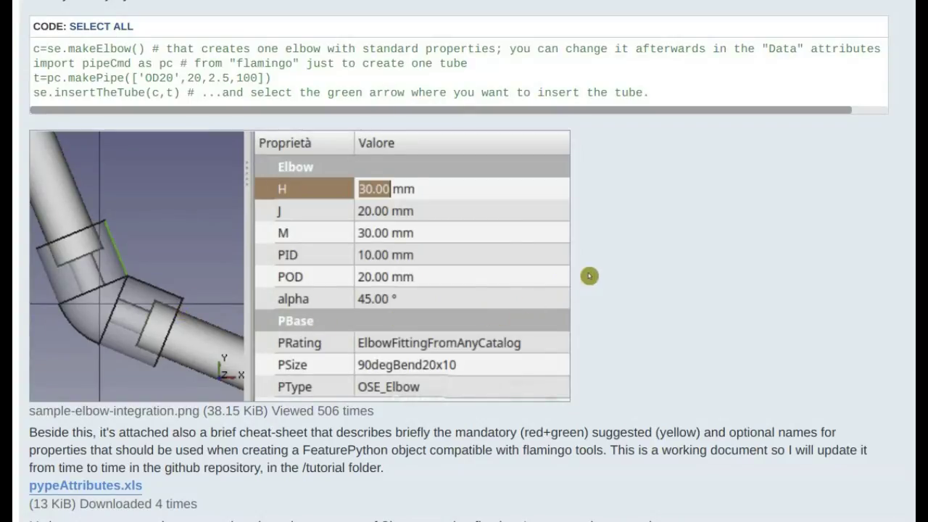
scroll(261, 285, "down", 1)
scroll(261, 286, "down", 10)
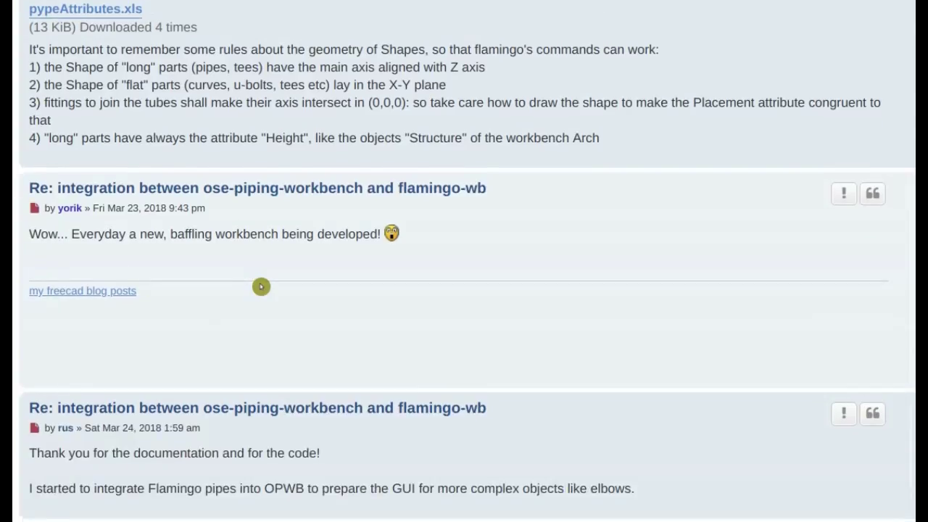
scroll(383, 94, "down", 12)
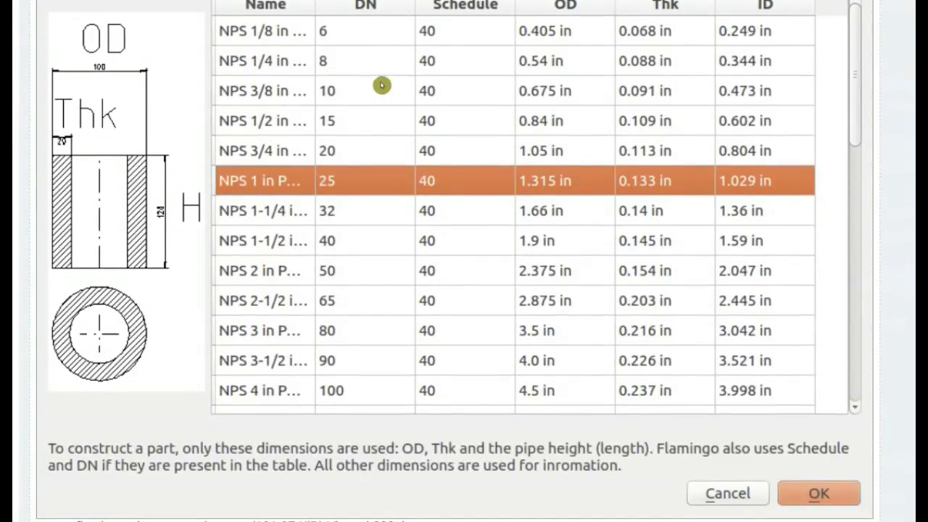
scroll(381, 86, "up", 5)
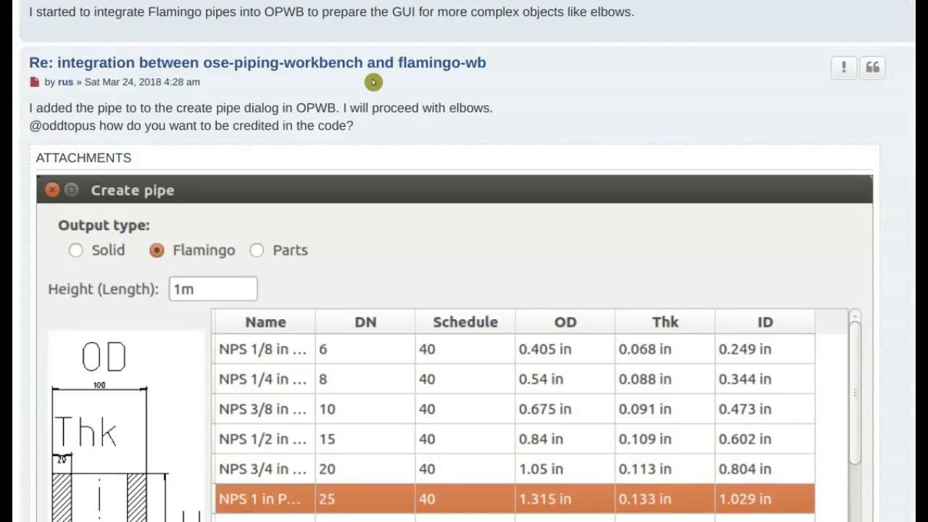
scroll(372, 82, "up", 3)
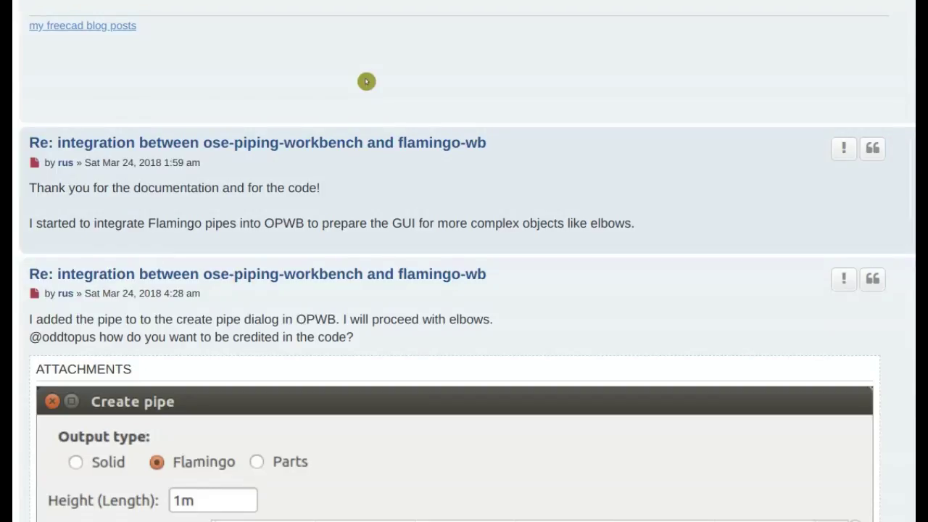
scroll(367, 81, "up", 2)
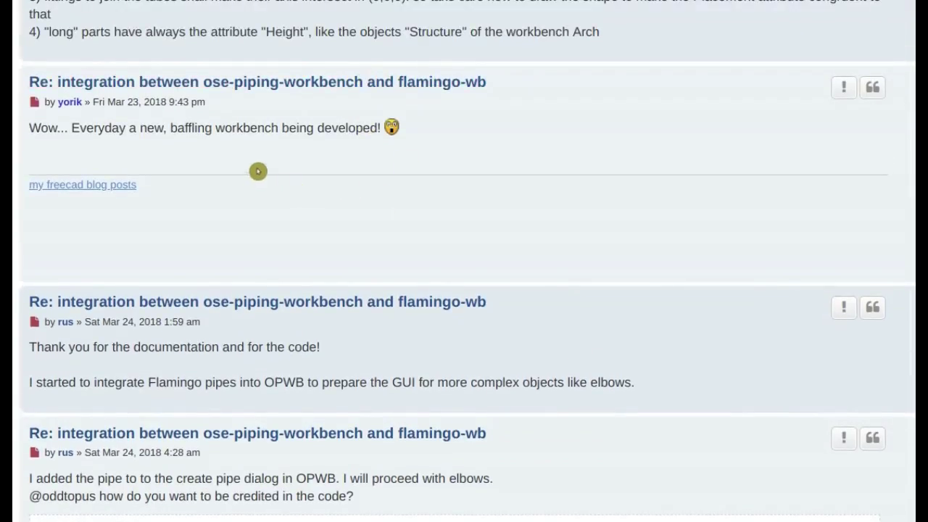
scroll(257, 163, "up", 2)
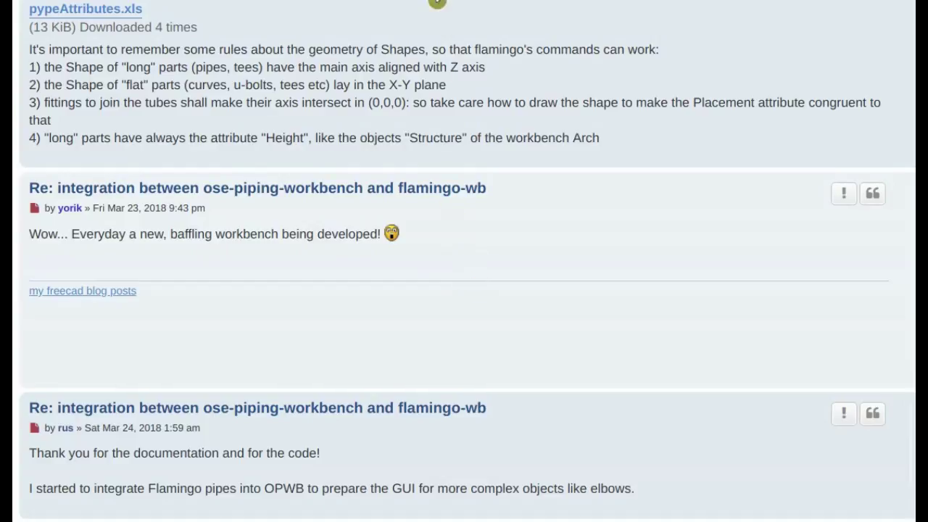
scroll(251, 117, "up", 5)
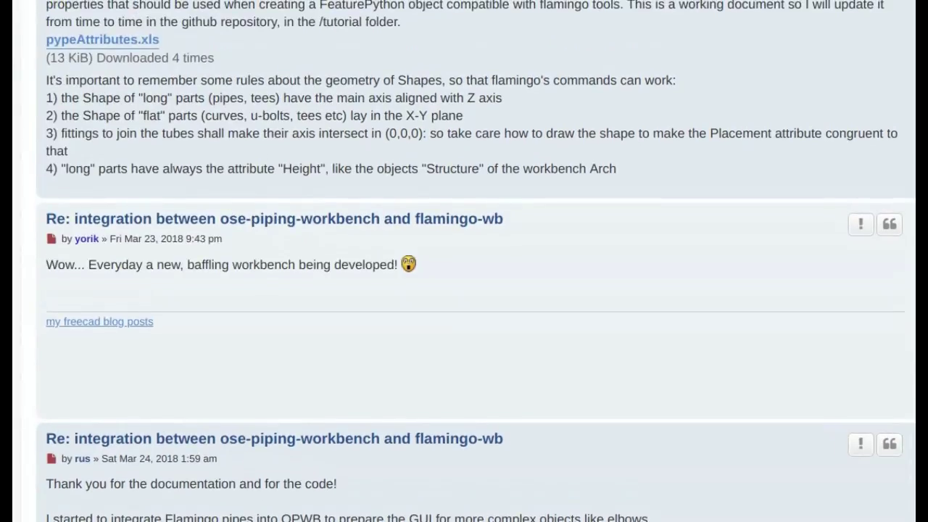
scroll(232, 315, "up", 8)
Read the forum thread's replies on pipes, elbows, tees and couplings down to the Create Bushing screenshot.
scroll(228, 310, "down", 12)
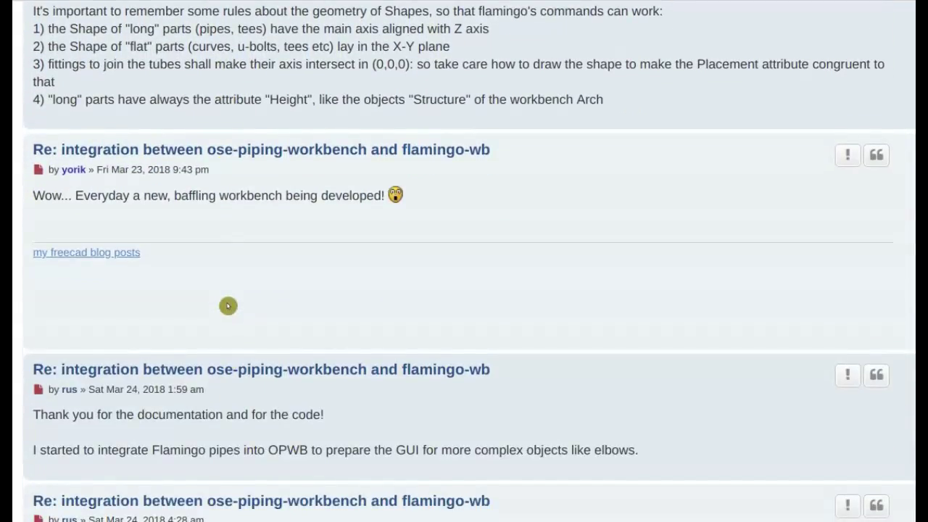
scroll(216, 274, "down", 2)
scroll(215, 274, "down", 18)
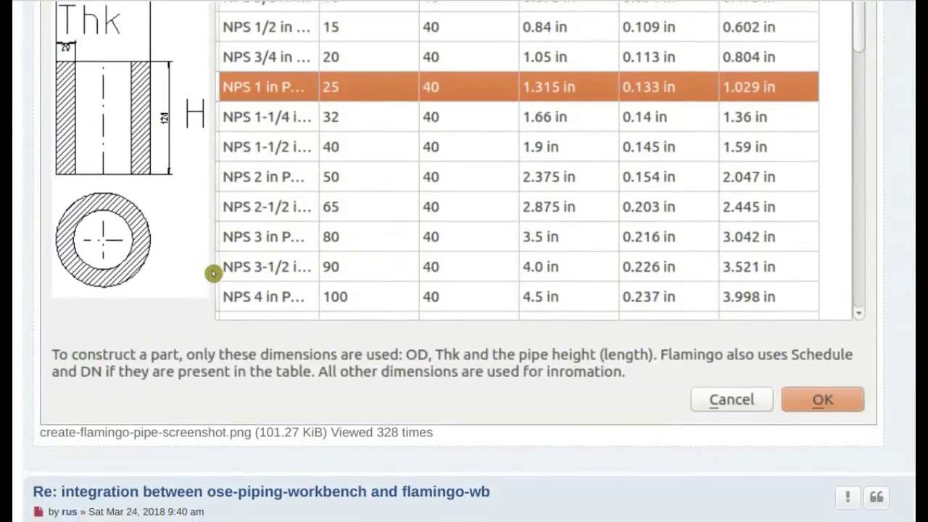
scroll(213, 273, "down", 15)
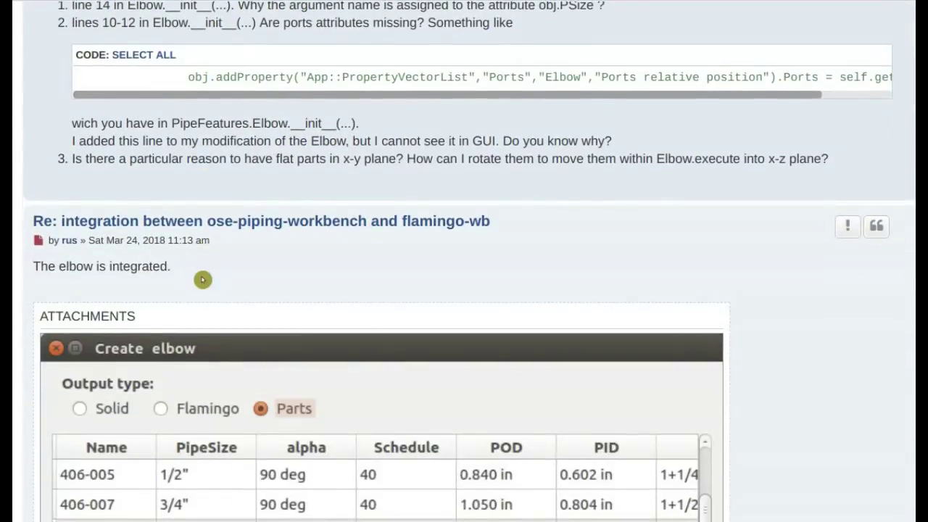
scroll(202, 280, "down", 19)
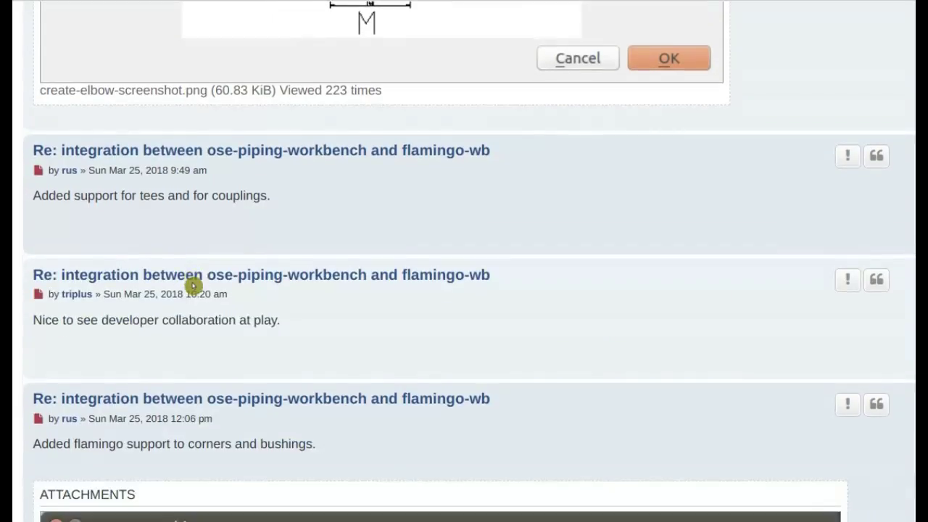
scroll(194, 285, "down", 18)
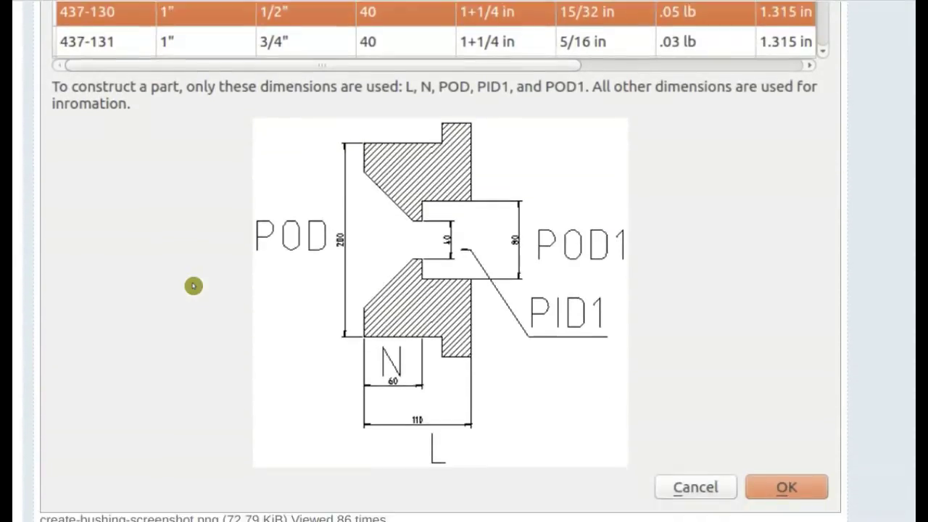
scroll(194, 286, "down", 2)
Review the thread's bushing and elbow posts again, going back up to the Create pipe dialog screenshot.
scroll(193, 285, "up", 10)
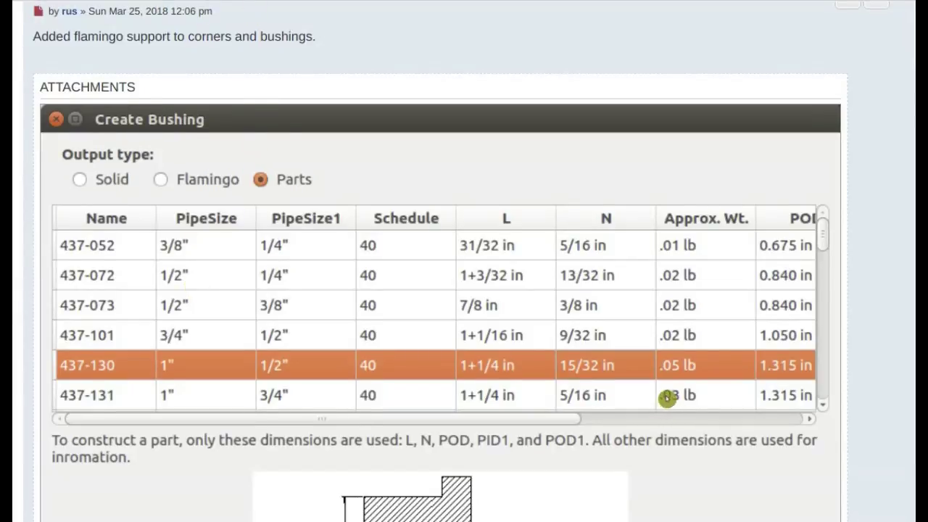
scroll(666, 404, "up", 10)
scroll(667, 403, "up", 15)
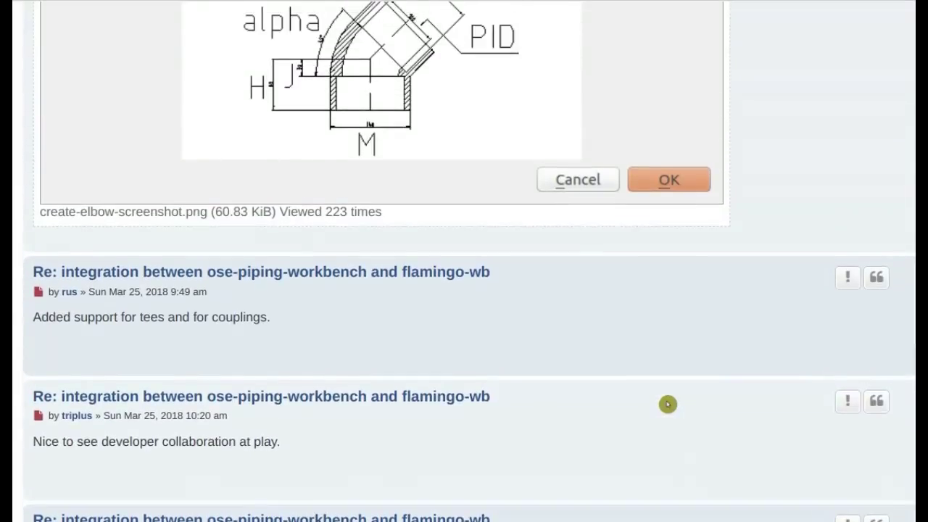
scroll(673, 410, "up", 11)
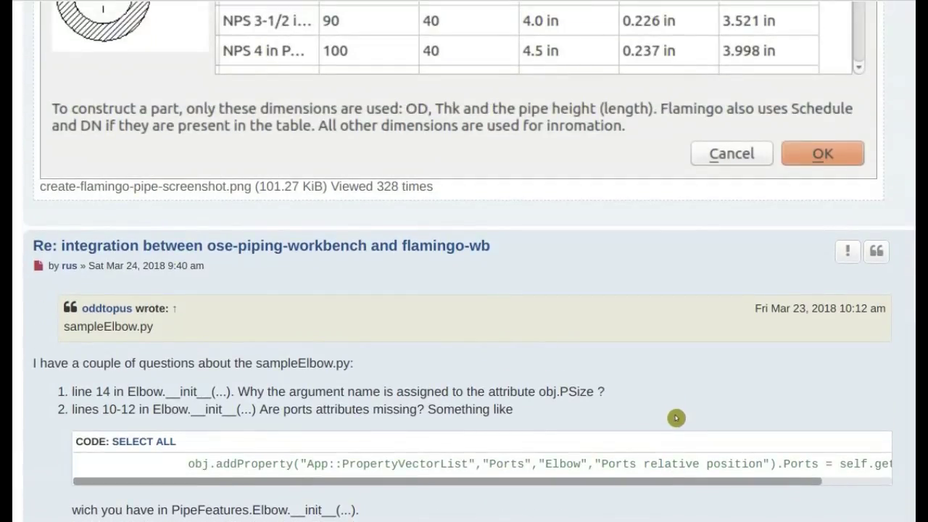
scroll(676, 418, "up", 17)
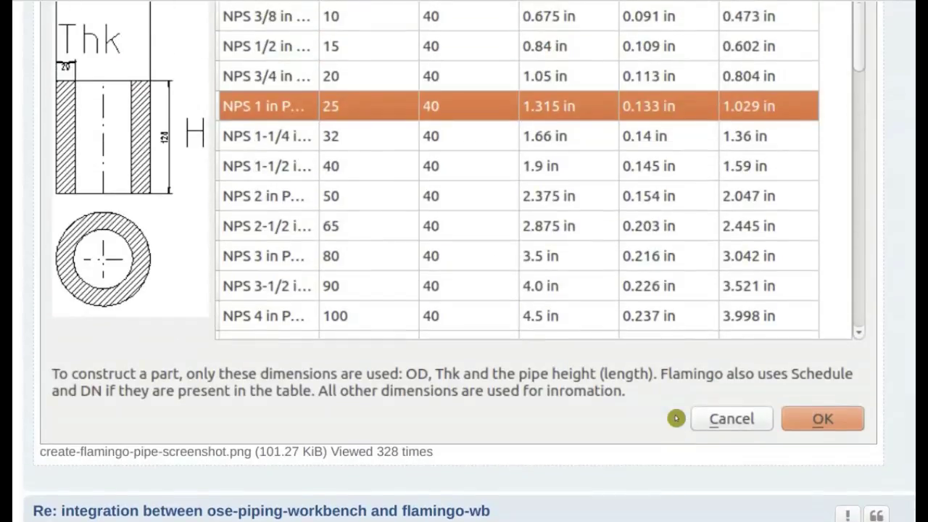
scroll(676, 418, "up", 6)
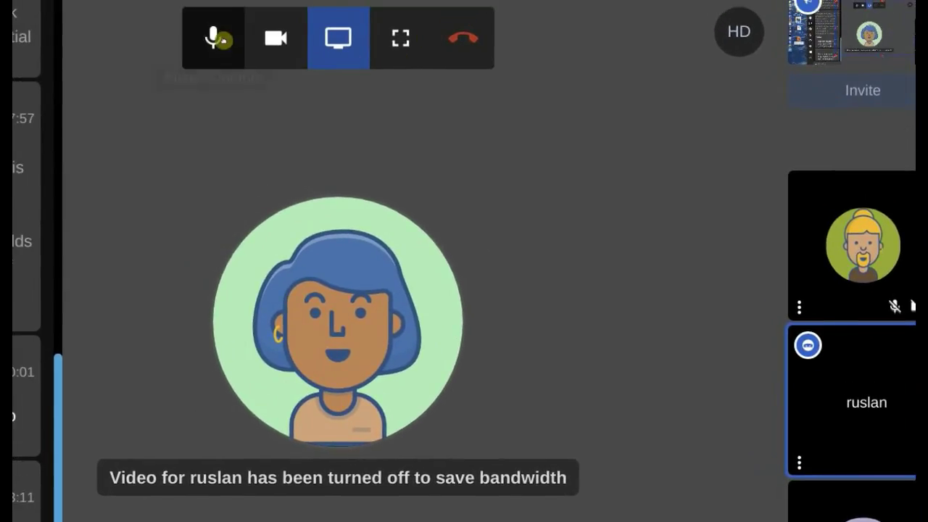
Switch to the video call and stop sharing the screen.
left_click(343, 68)
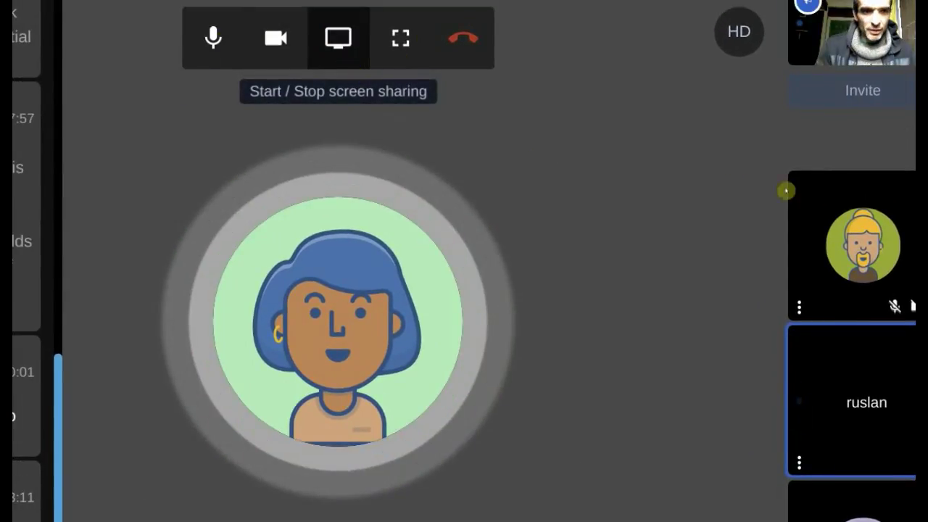
key("v")
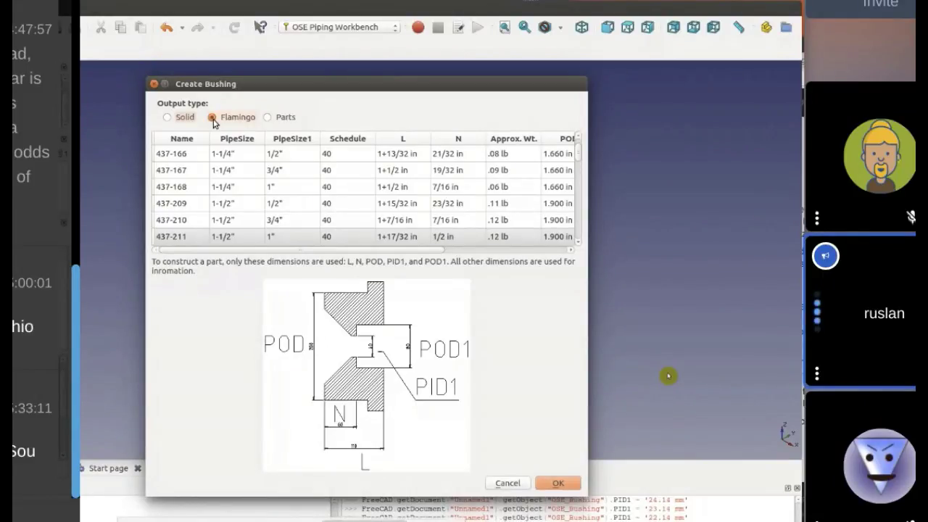
Create bushing 437-168 (1-1/4" by 1") with the Flamingo output type in the OSE Piping Workbench.
left_click(271, 191)
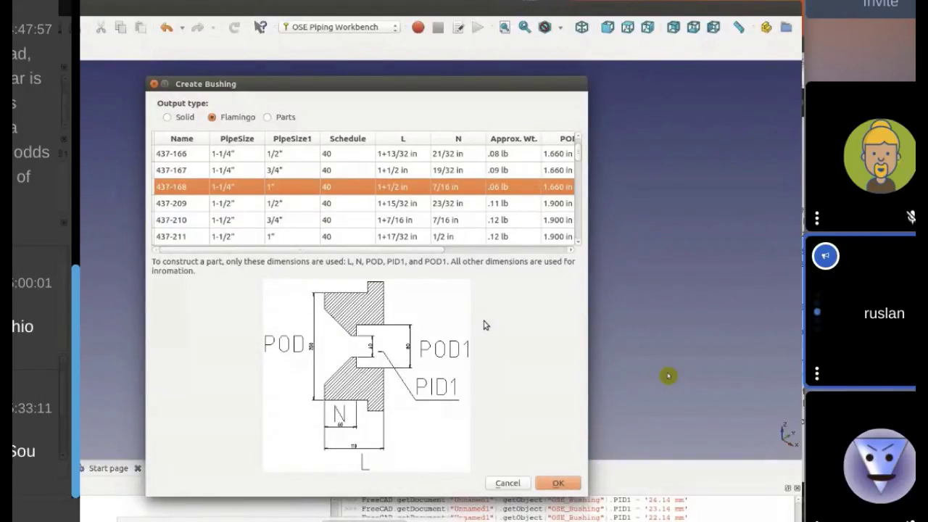
left_click(541, 485)
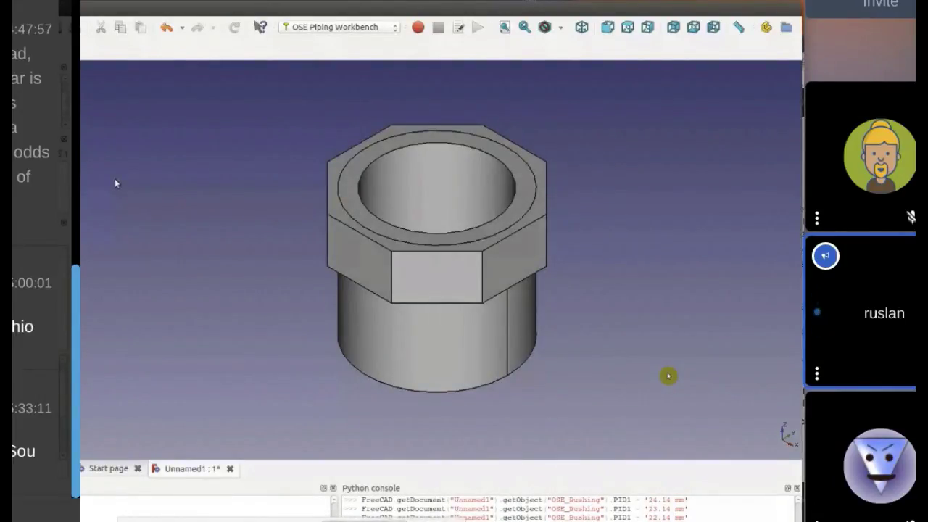
Leave the new bushing model and return to the forum thread on integrating ose-piping-workbench and flamingo-wb.
key("alt+Tab")
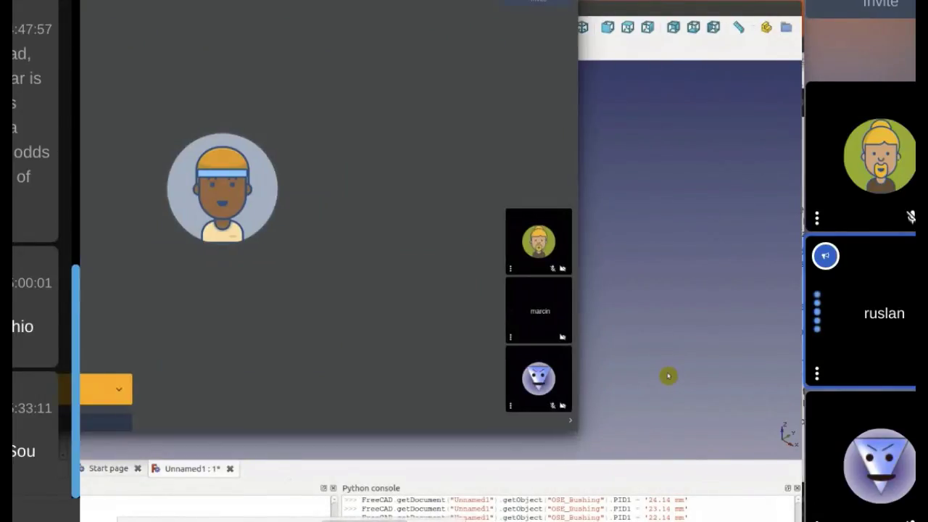
left_click(636, 9)
left_click_drag(601, 6, 611, 25)
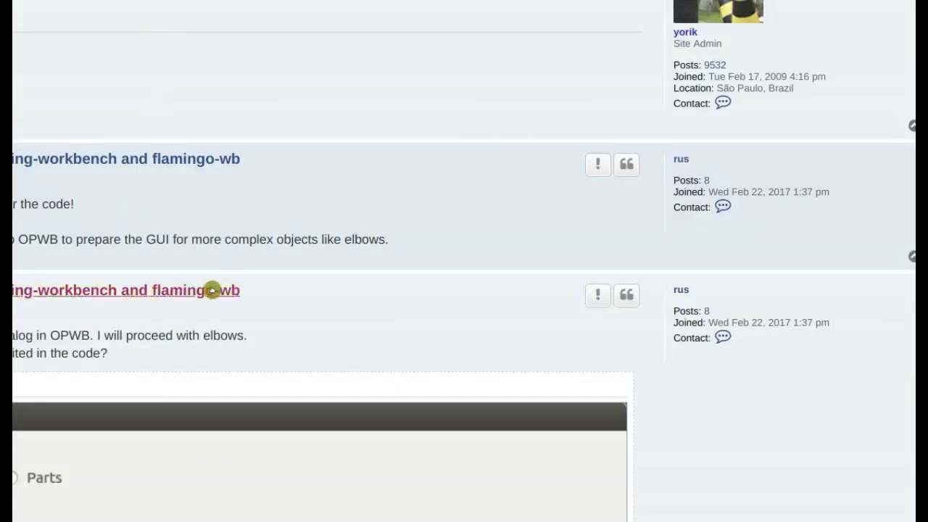
Review the ose-piping-workbench and flamingo-wb thread from the catalog posts back up to the elbow example in the opening post.
scroll(211, 290, "up", 3)
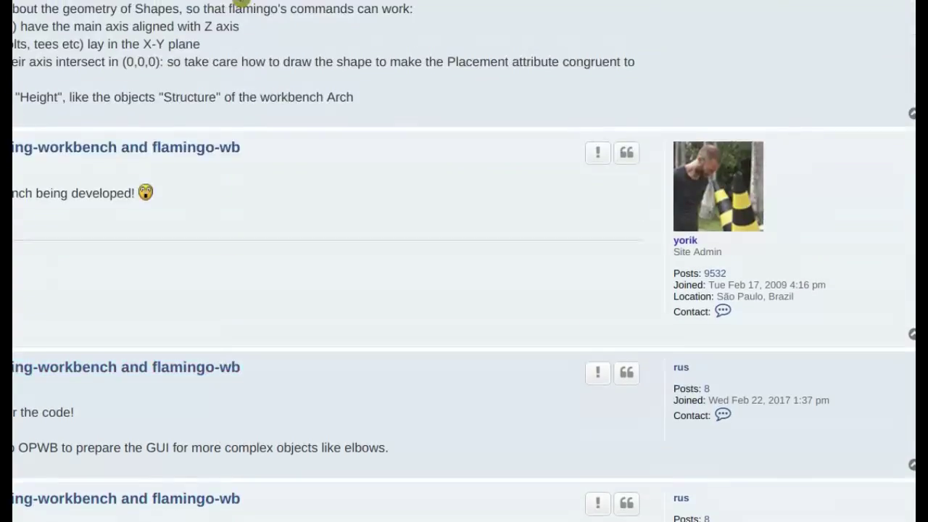
scroll(222, 12, "up", 10)
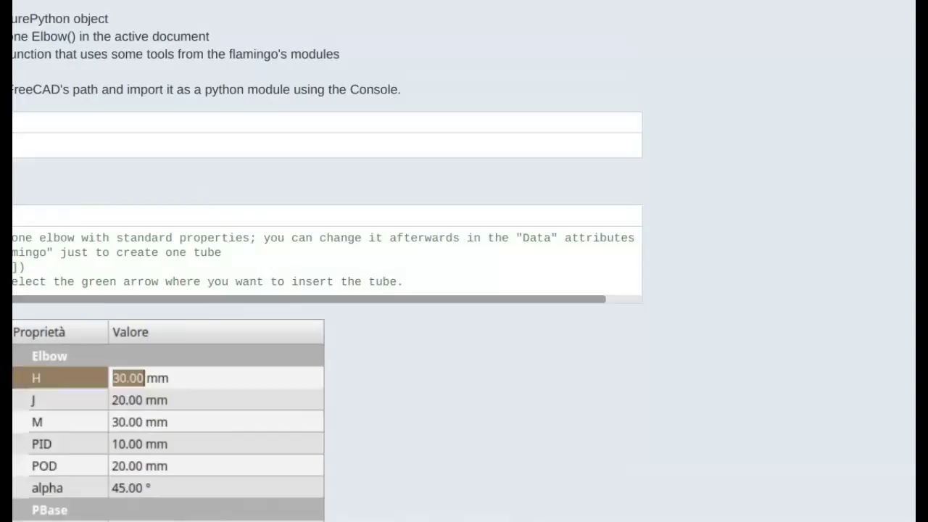
scroll(208, 40, "up", 5)
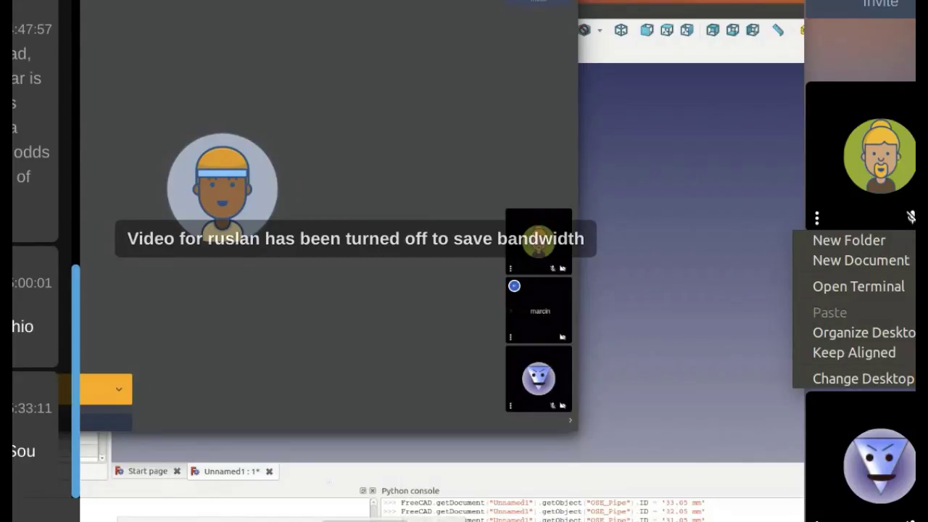
Dismiss the desktop context menu and examine the ose-piping-workbench GitHub repository's commit messages, README and Create cross screenshot.
key("Escape")
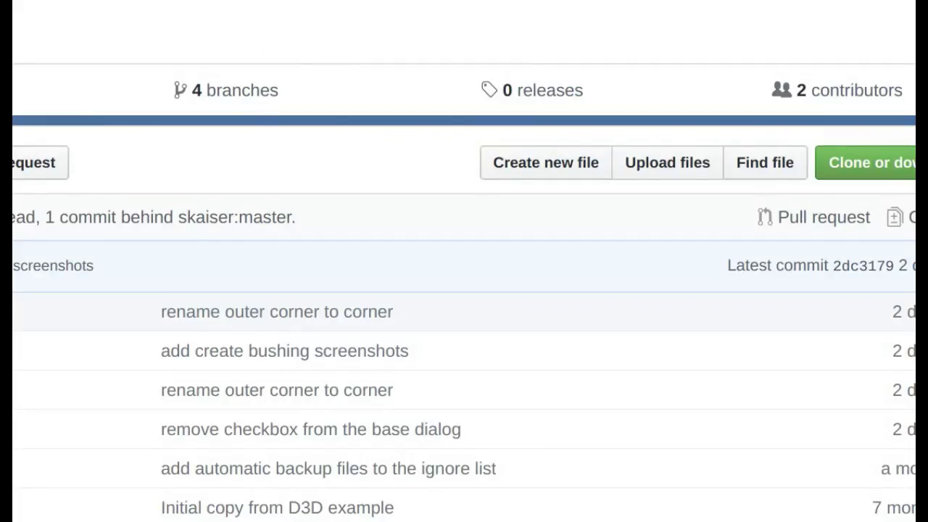
scroll(341, 280, "down", 8)
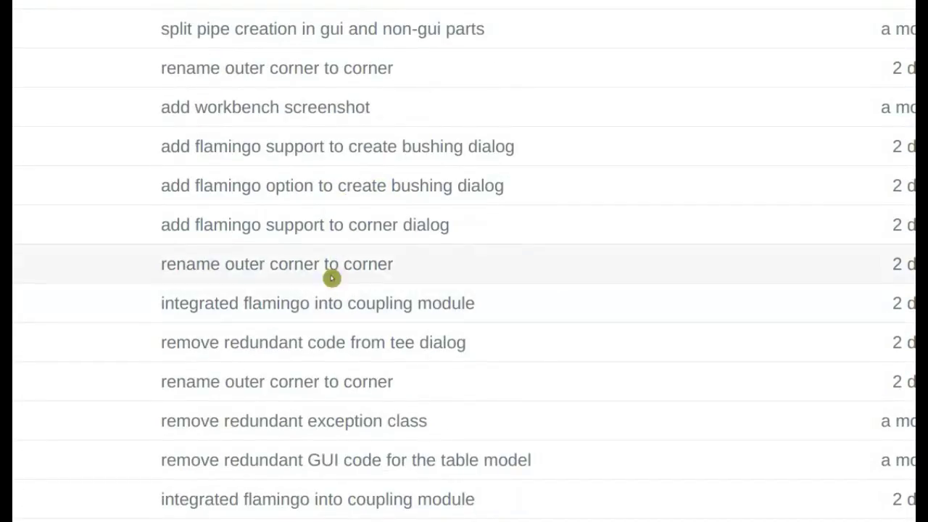
scroll(463, 261, "down", 15)
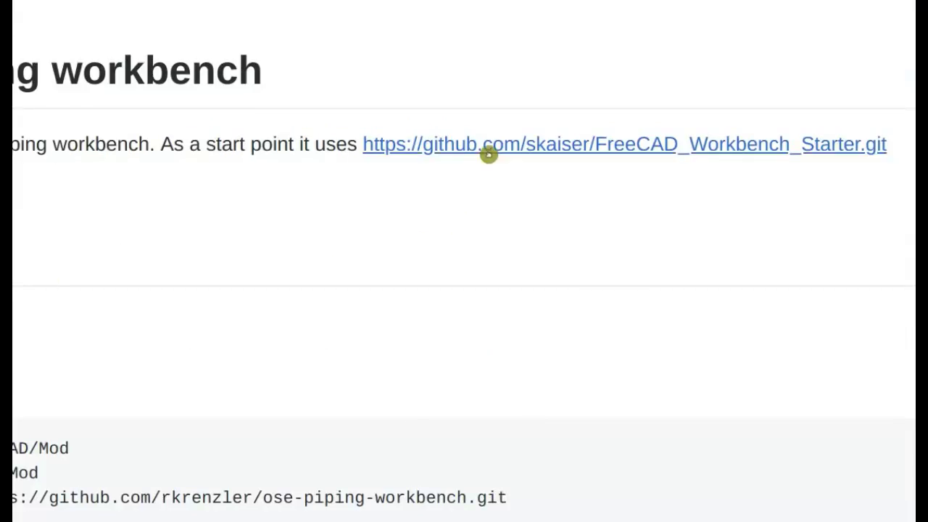
scroll(486, 200, "down", 7)
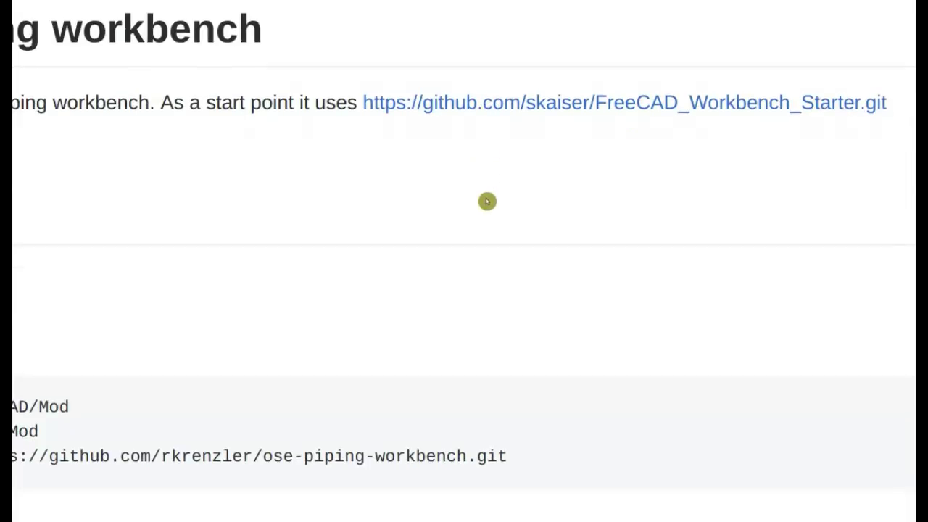
scroll(497, 204, "down", 7)
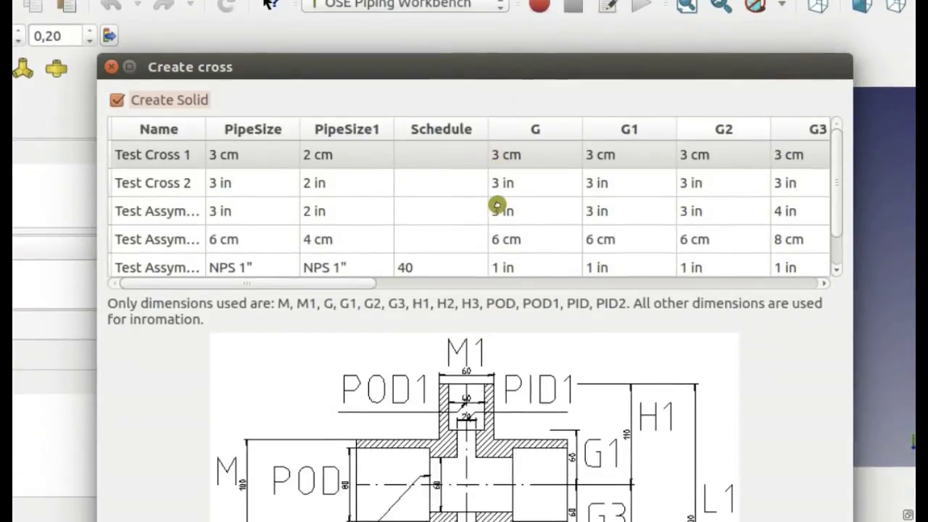
scroll(497, 205, "down", 3)
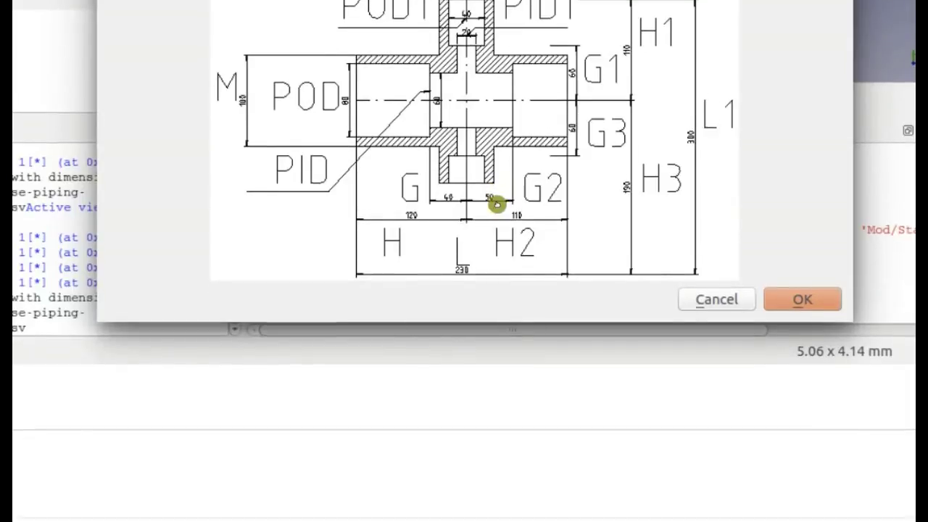
scroll(500, 207, "up", 5)
scroll(505, 210, "up", 5)
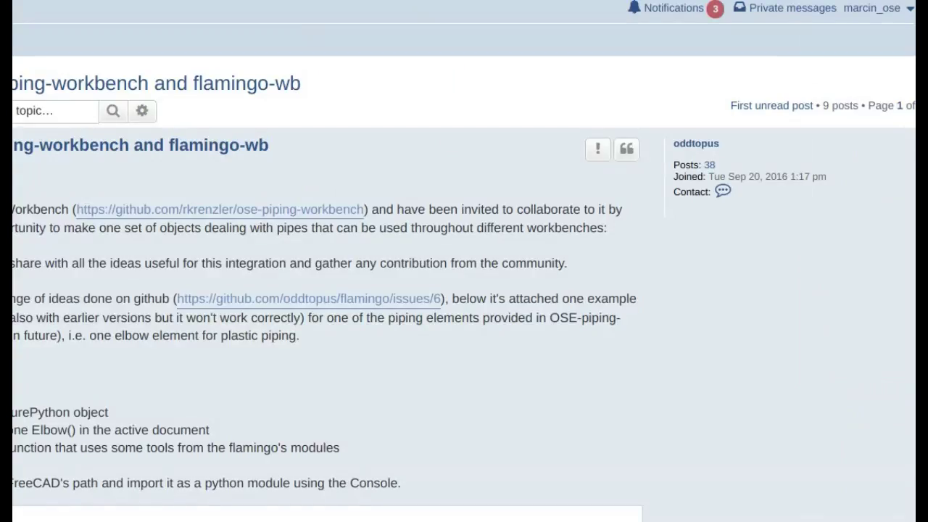
Read through the forum integration thread from the opening post down to the post about bushings.
scroll(464, 261, "down", 15)
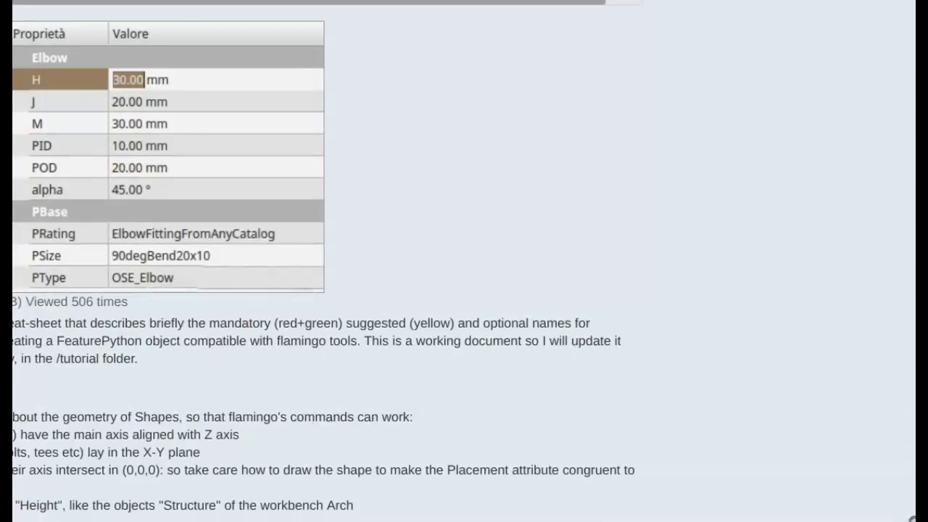
scroll(464, 261, "down", 15)
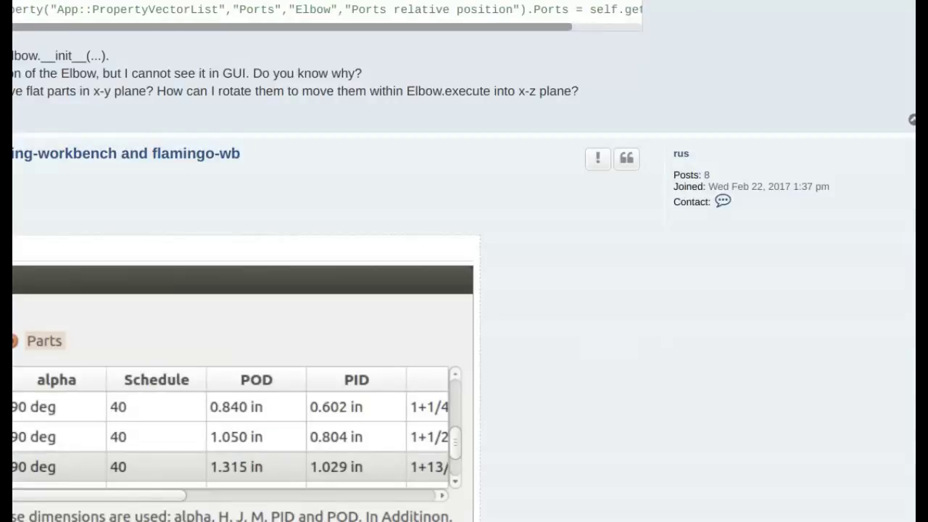
scroll(464, 261, "down", 10)
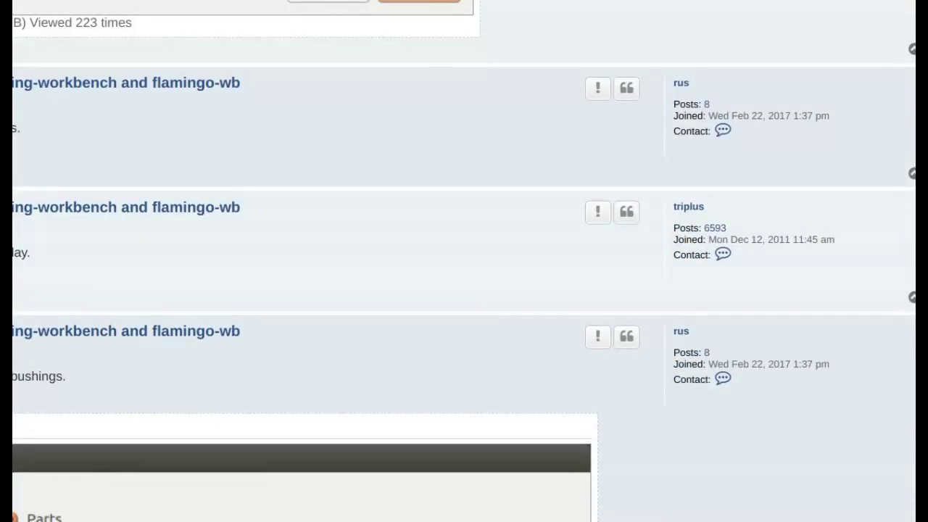
scroll(464, 261, "down", 3)
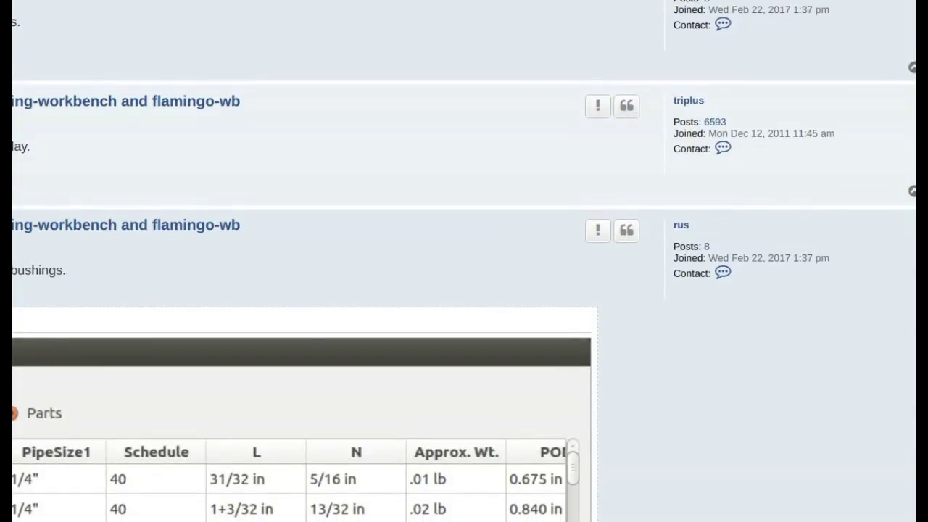
scroll(145, 174, "down", 2)
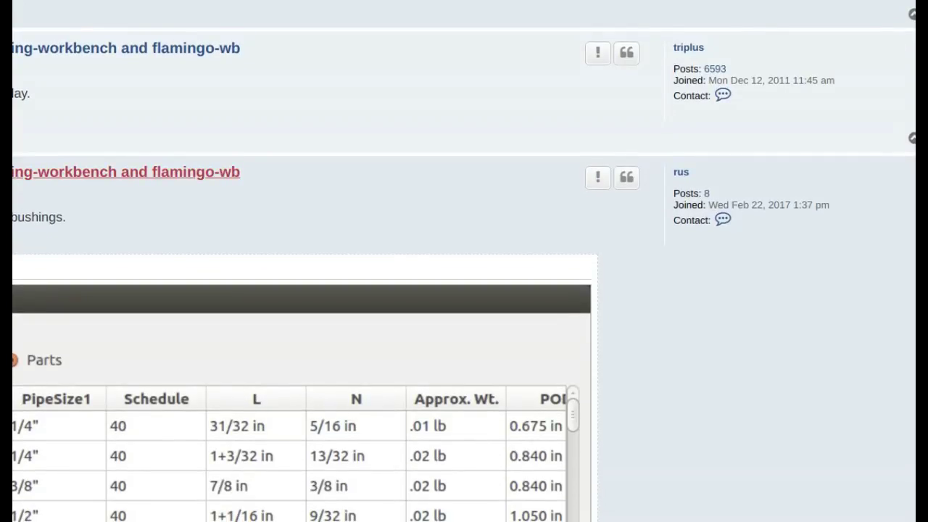
scroll(145, 174, "down", 15)
scroll(464, 261, "down", 2)
Review the thread's elbow dialog and elbow code questions again, and return to the repository README's screenshots section.
scroll(145, 174, "up", 20)
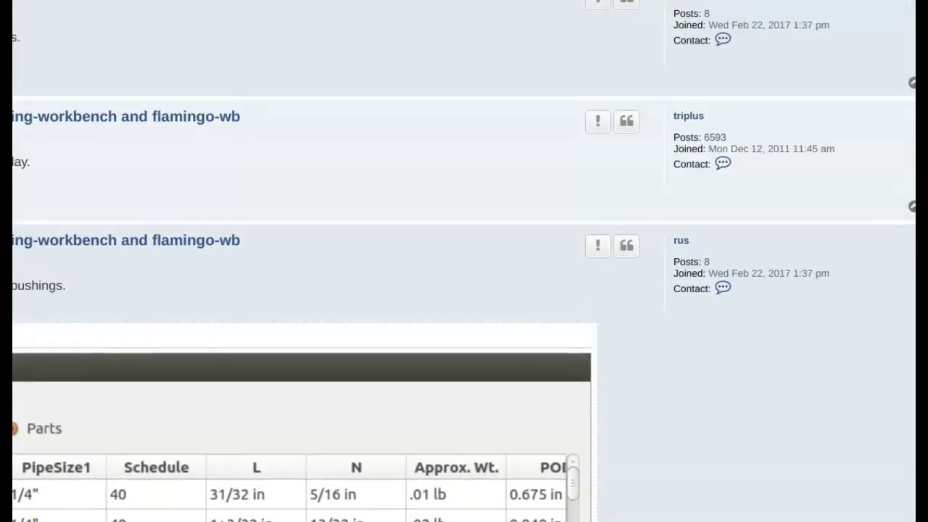
scroll(18, 267, "up", 4)
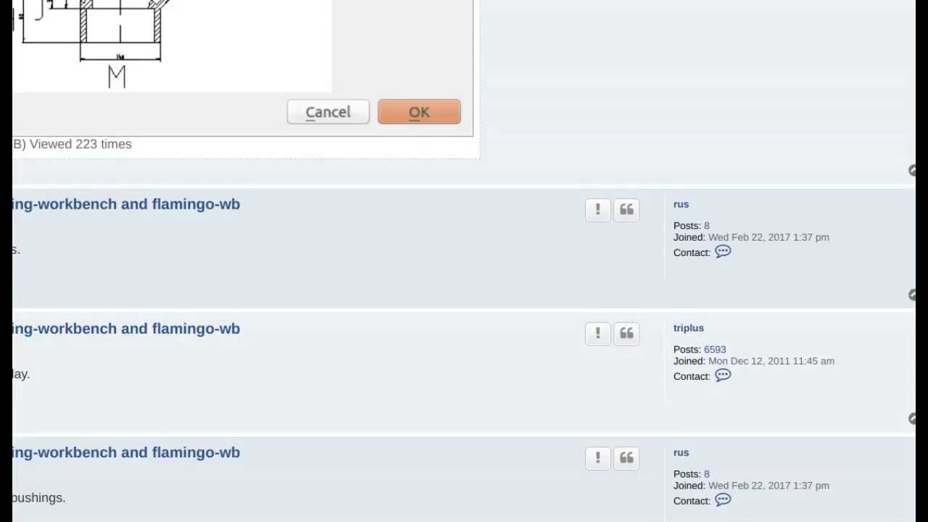
scroll(464, 261, "up", 10)
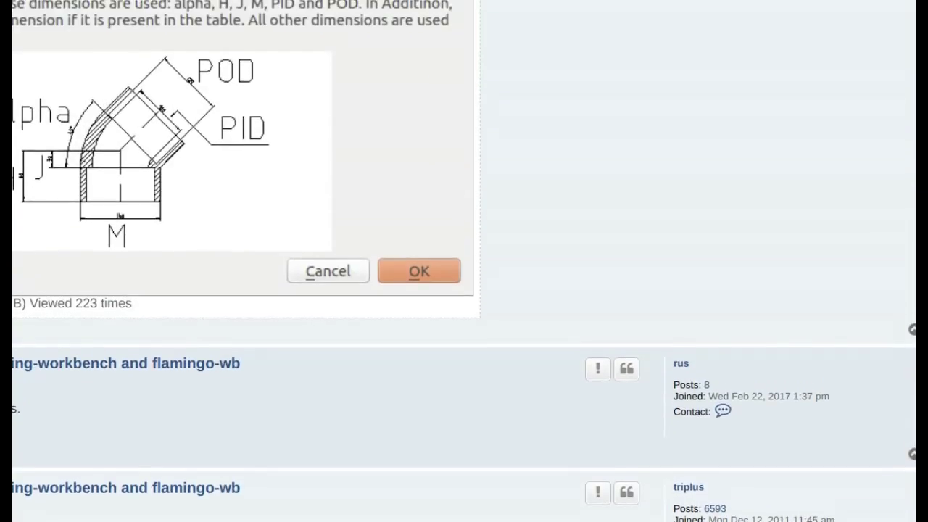
scroll(463, 260, "up", 10)
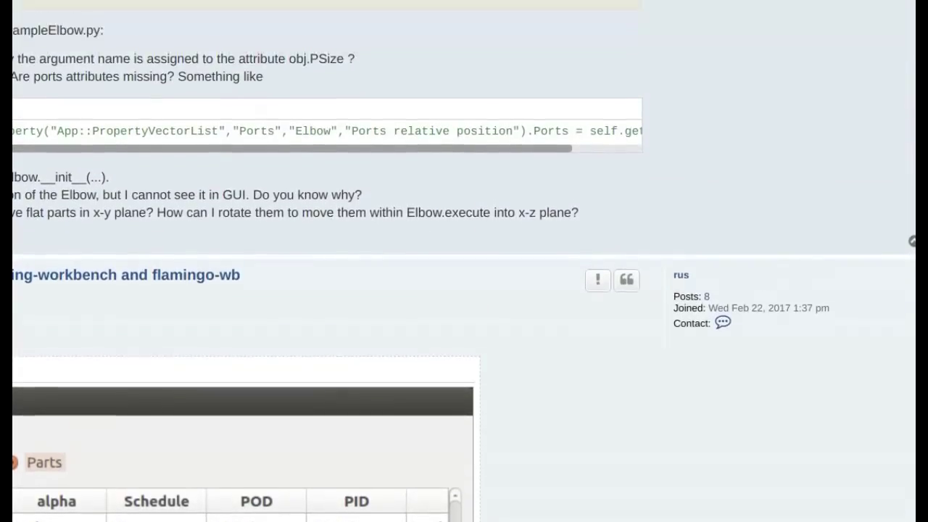
scroll(463, 261, "up", 8)
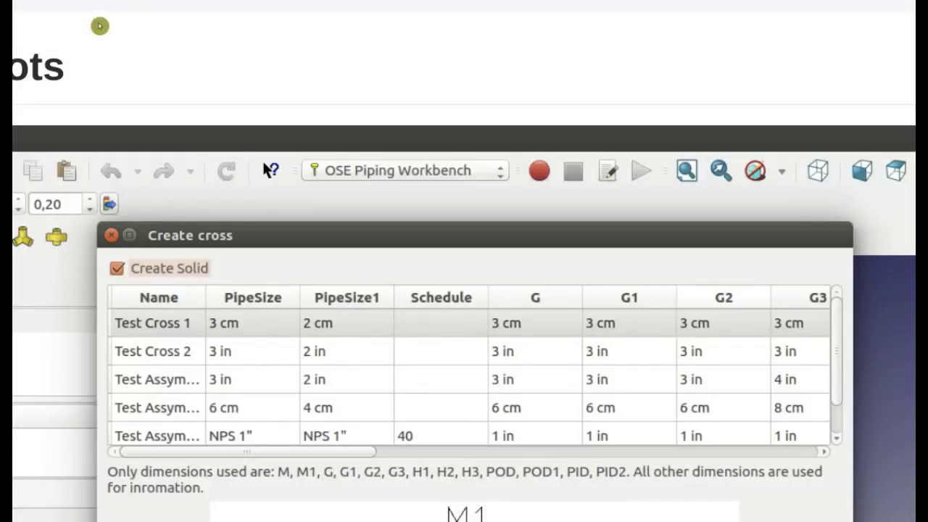
scroll(100, 25, "up", 4)
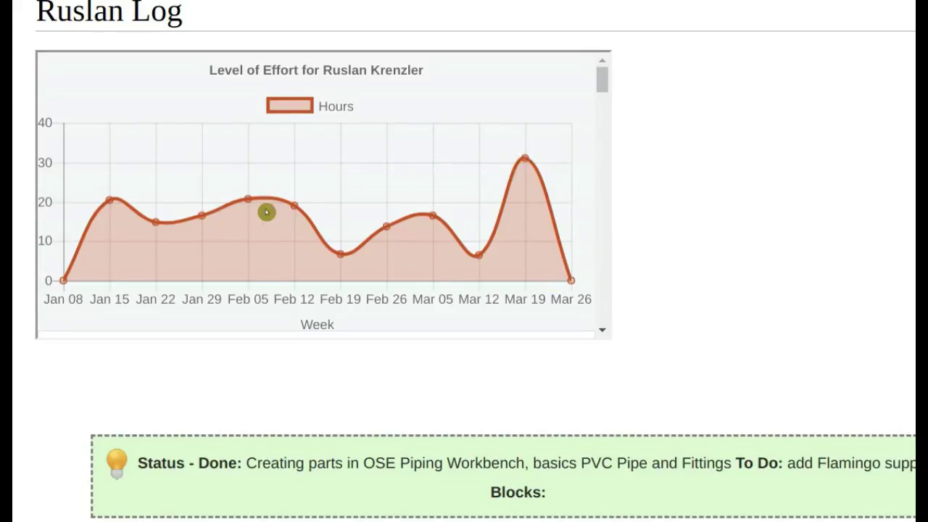
Examine the piping workbench developer's log, including the effort chart, status boxes and Mar 25, 2018 entry.
scroll(735, 341, "down", 4)
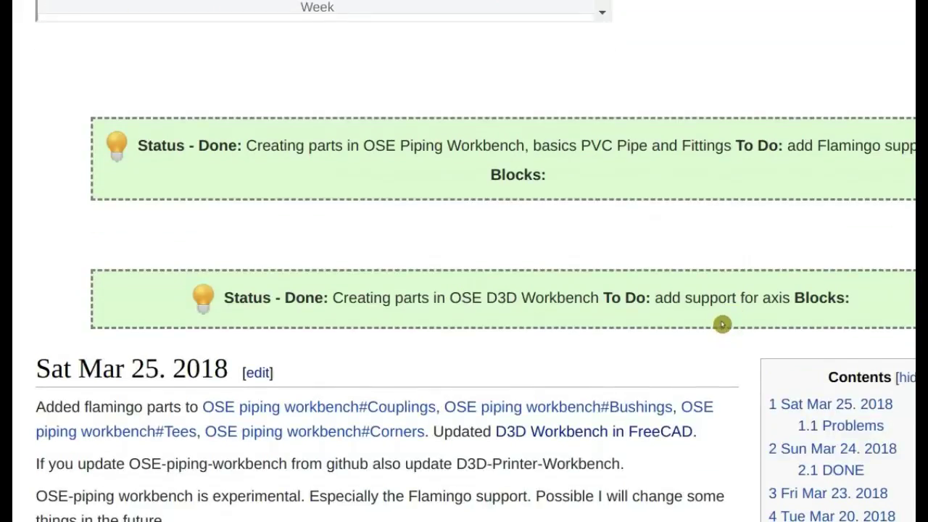
scroll(721, 322, "down", 5)
scroll(721, 321, "up", 5)
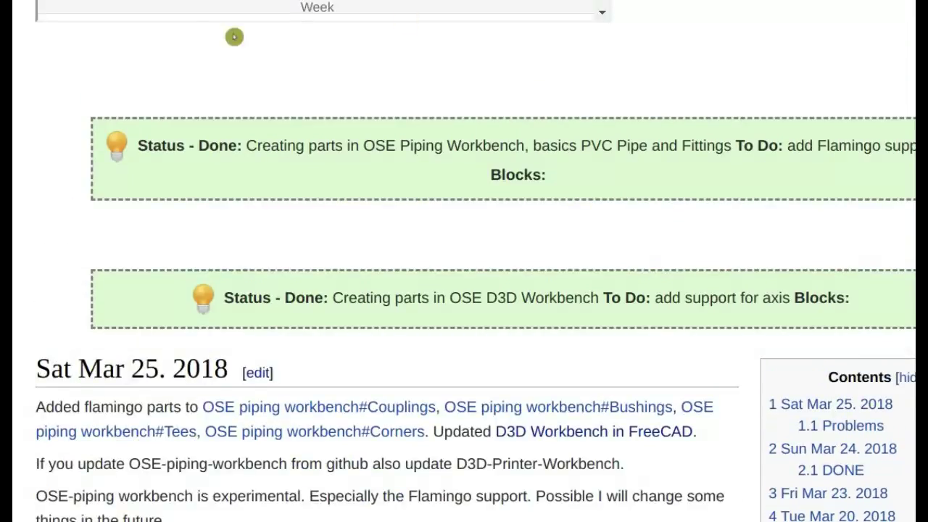
scroll(304, 6, "up", 4)
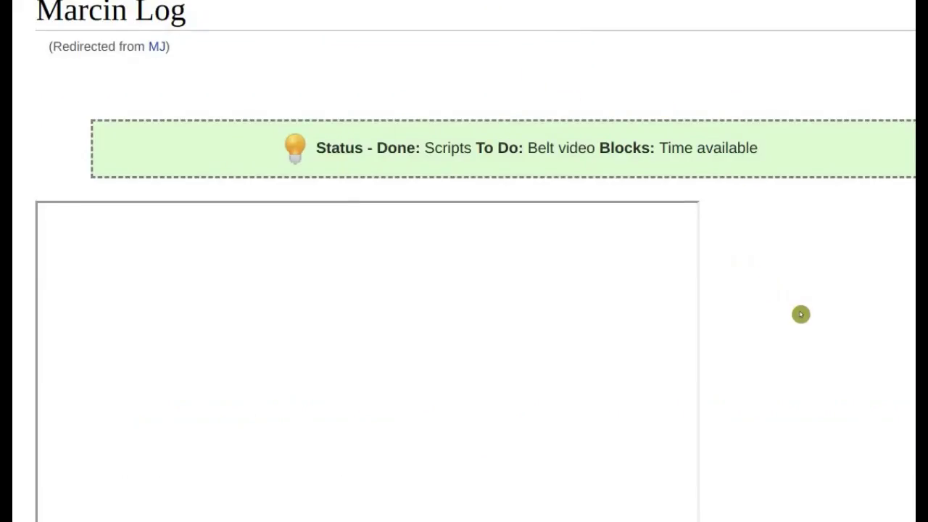
Examine the wiki log with the Belt video to-do, covering its recent dated entries and the team and individual development effort charts.
scroll(800, 314, "down", 5)
scroll(801, 314, "down", 4)
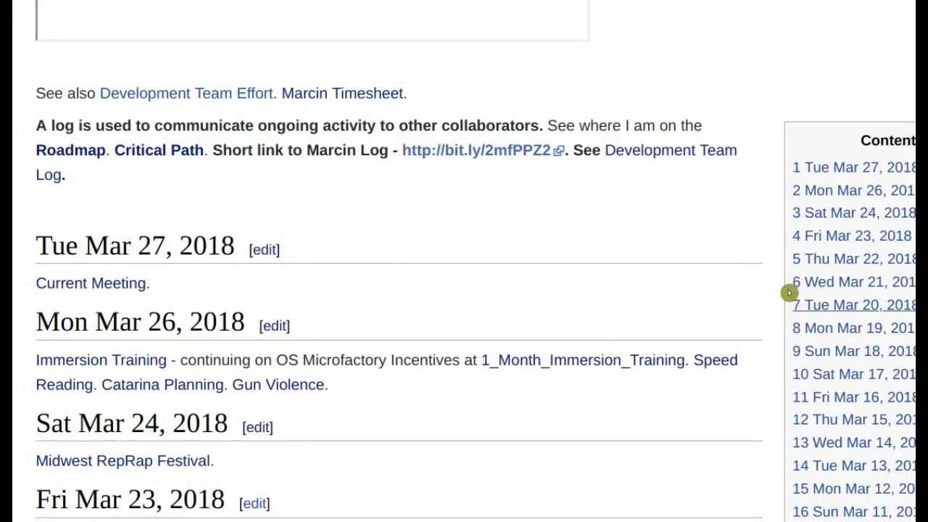
scroll(781, 282, "up", 4)
scroll(782, 280, "up", 4)
scroll(782, 279, "down", 2)
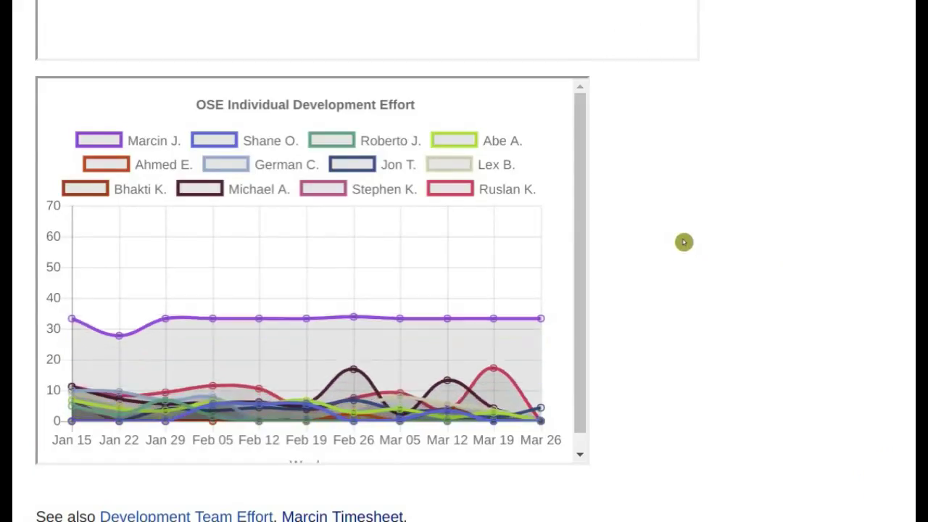
scroll(684, 242, "up", 7)
scroll(683, 240, "down", 4)
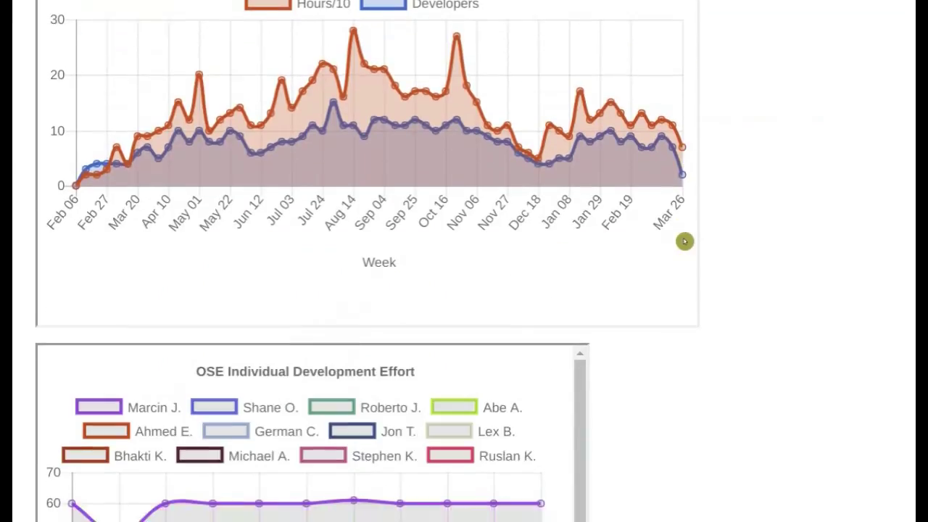
scroll(683, 239, "up", 4)
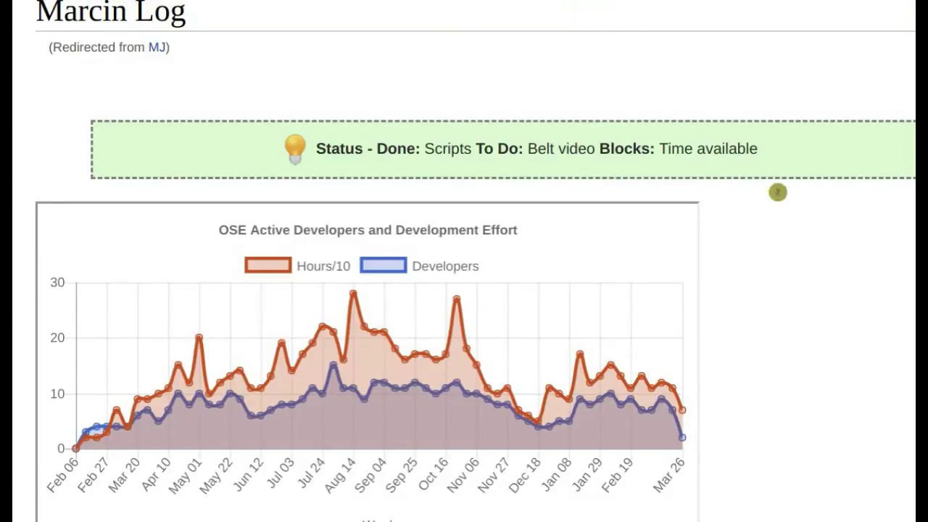
Look through the meeting page's active developer logs and One Term OSE Devs list down to the Top 20 for 2018 Week 12.
scroll(848, 333, "down", 5)
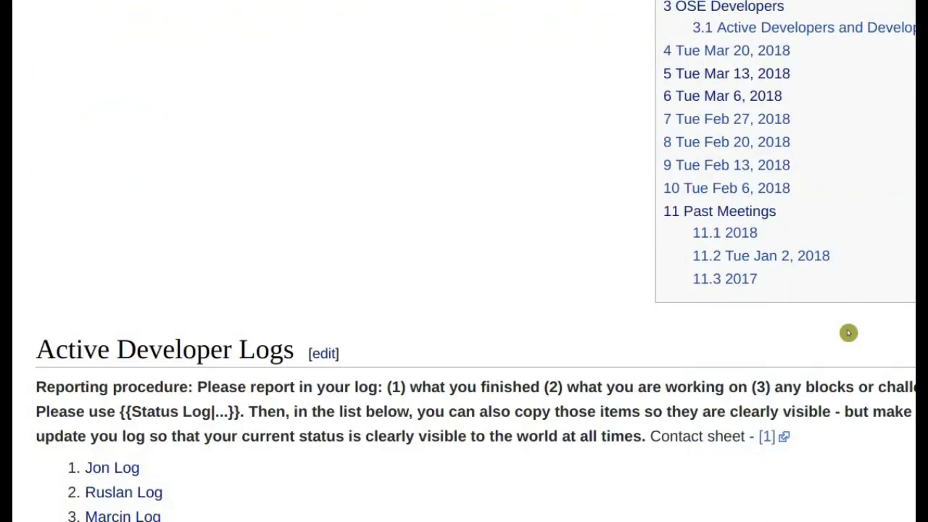
scroll(848, 333, "up", 3)
scroll(847, 327, "down", 15)
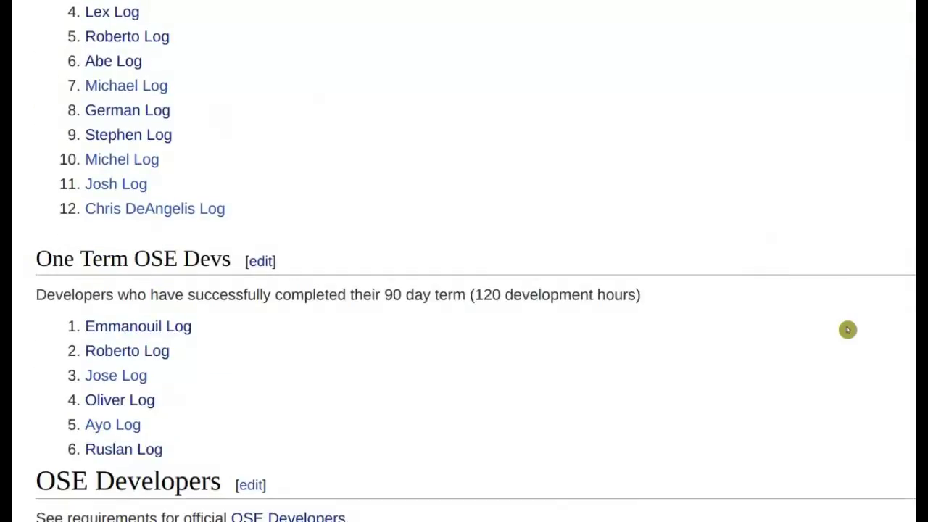
scroll(849, 329, "down", 15)
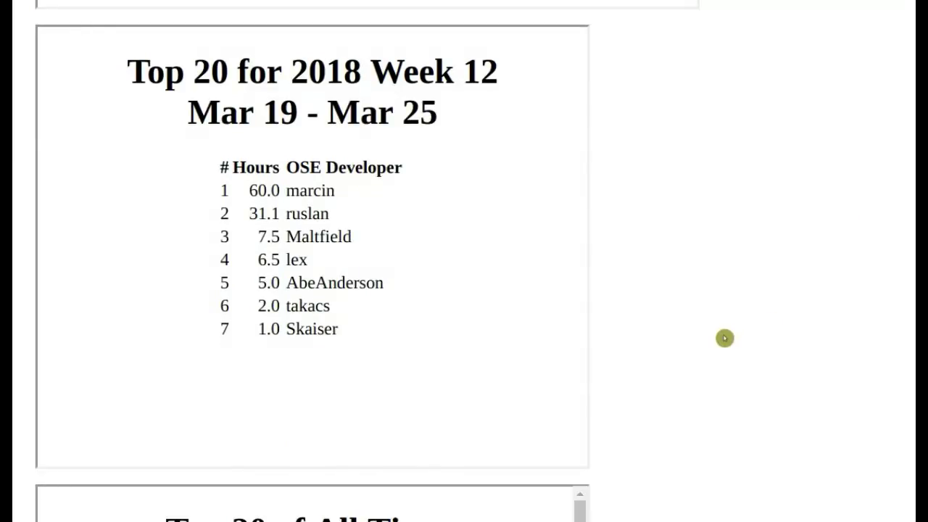
Review the Top 20 of All Time ranking and highlight the ninth-ranked and fifth-ranked developers' entries in turn.
scroll(721, 329, "down", 5)
scroll(720, 329, "down", 2)
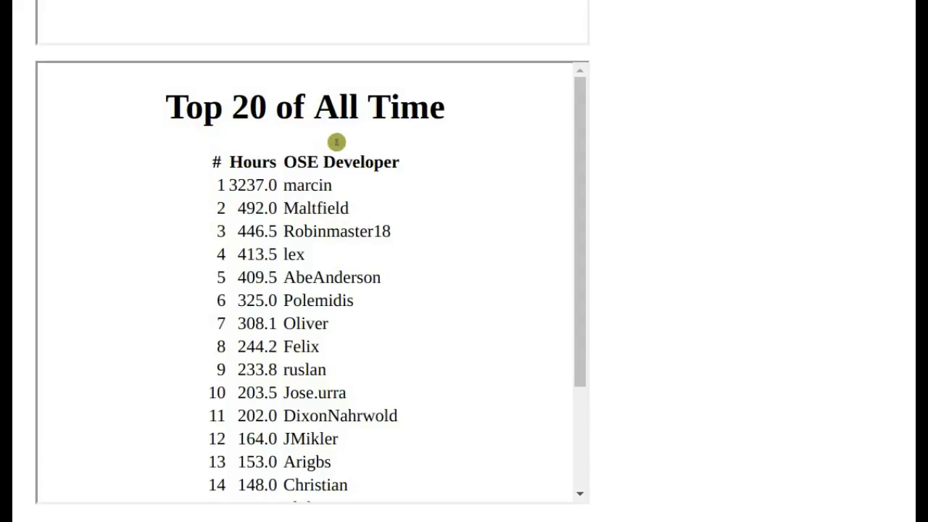
scroll(353, 145, "down", 3)
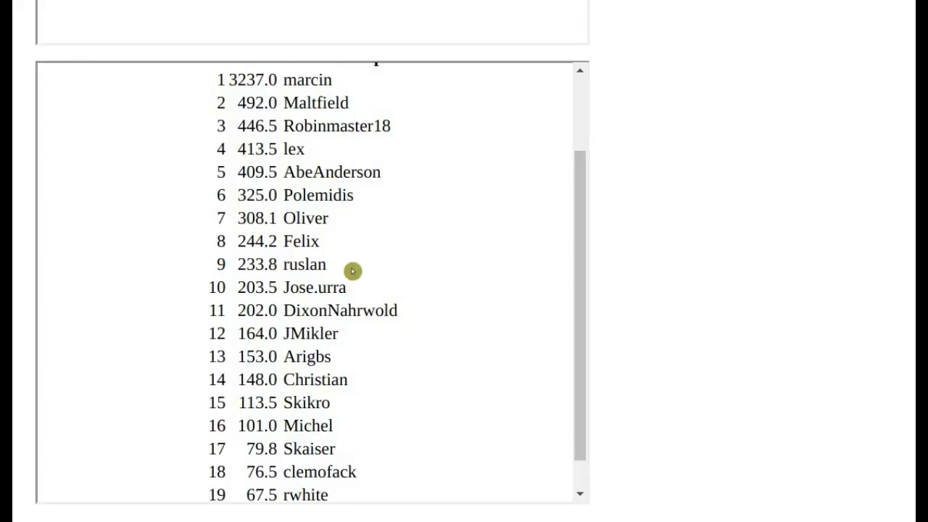
left_click_drag(339, 269, 215, 263)
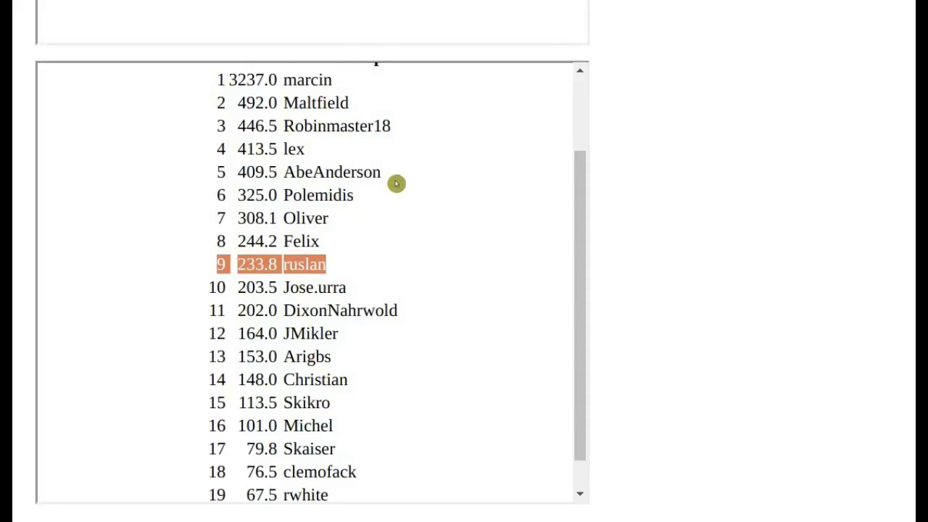
left_click_drag(394, 172, 240, 174)
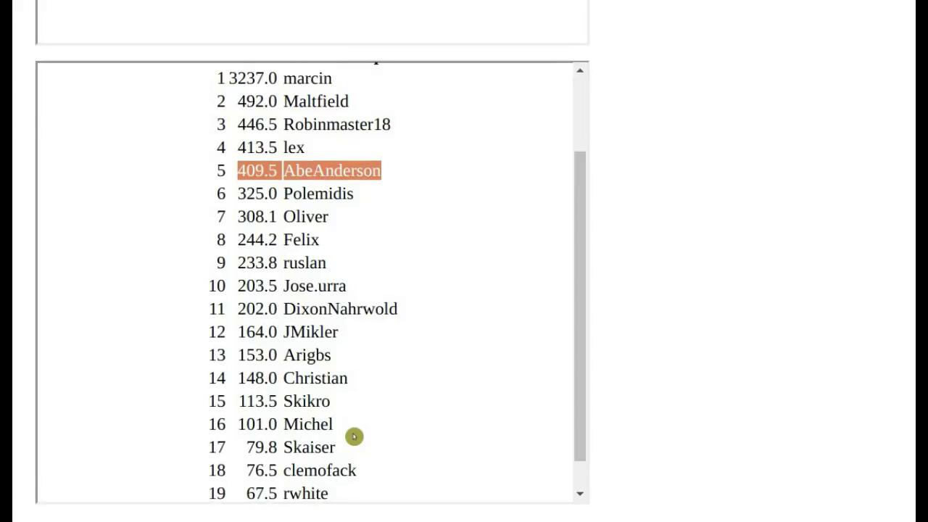
Review the Top 20 of All Time list down to rank 20, highlighting the fifth-ranked and ninth-ranked developers' entries again.
scroll(353, 436, "down", 1)
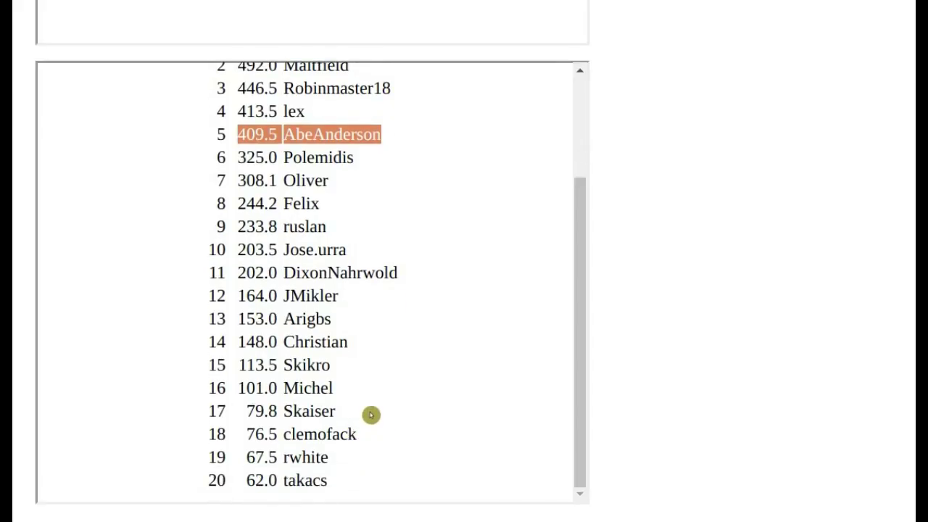
scroll(372, 414, "up", 4)
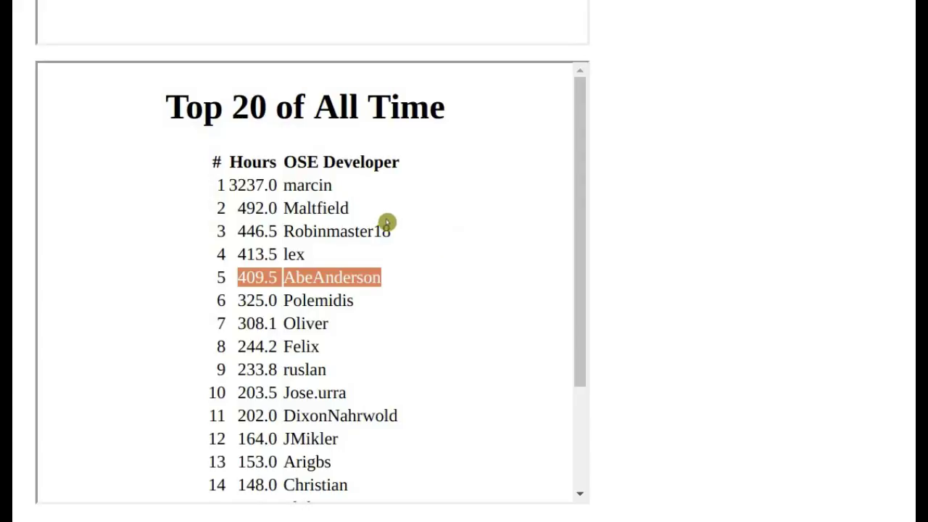
left_click_drag(410, 238, 420, 266)
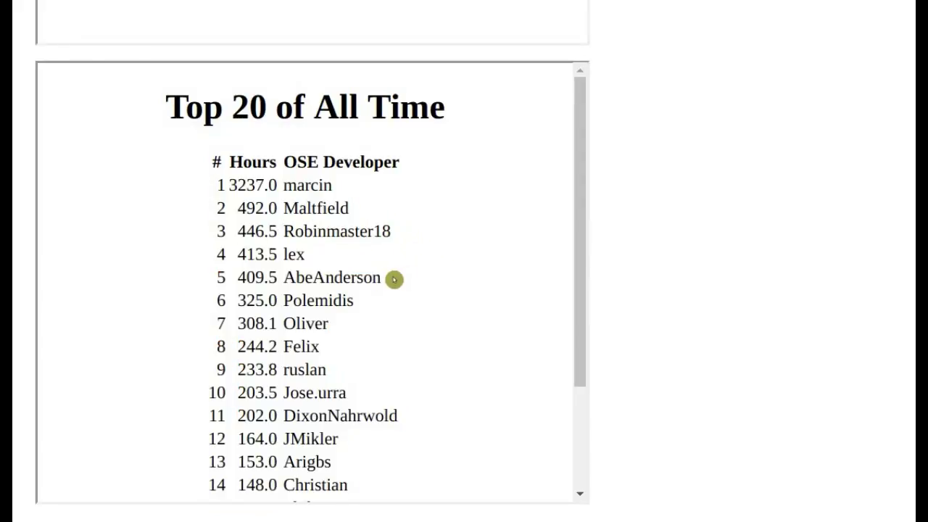
left_click_drag(368, 282, 217, 288)
left_click(386, 291)
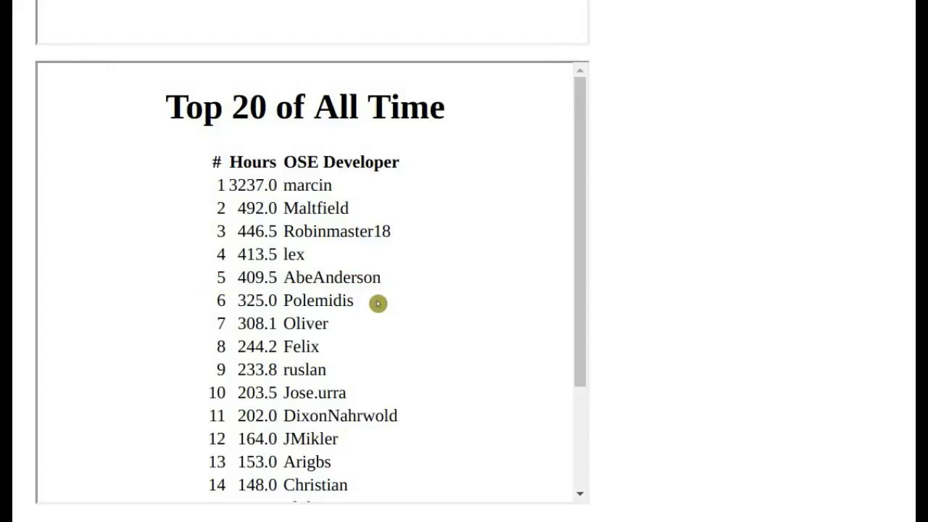
left_click_drag(348, 301, 240, 291)
left_click_drag(402, 277, 239, 288)
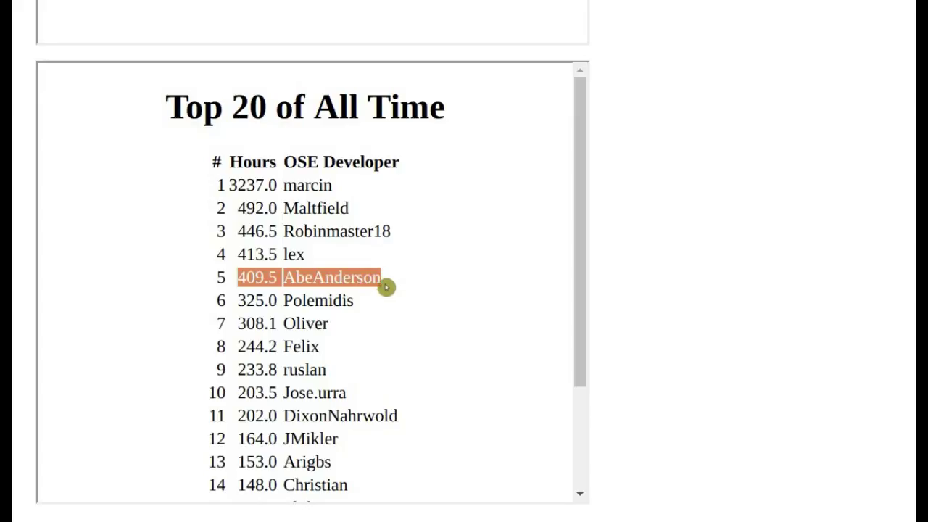
left_click_drag(394, 284, 232, 278)
left_click_drag(330, 369, 229, 370)
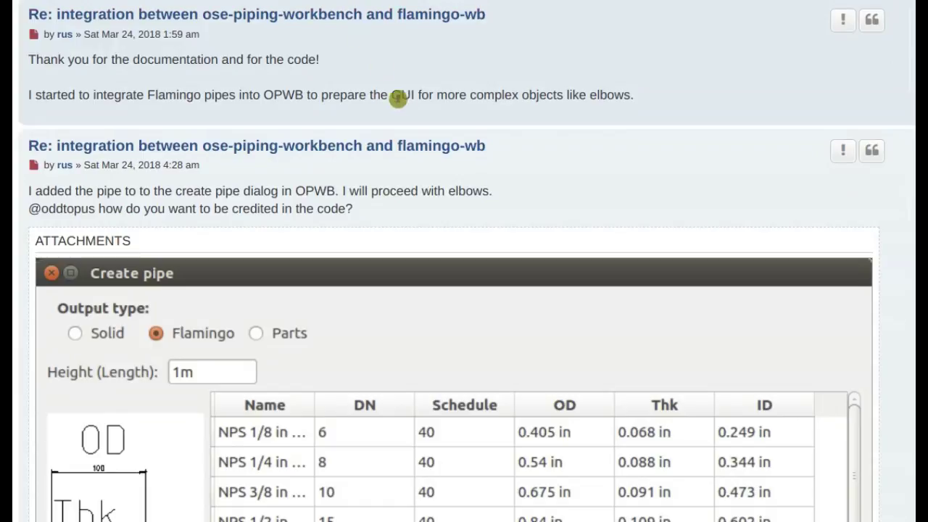
Look back through the FreeCAD Forum thread on integrating ose-piping-workbench and flamingo-wb, up to its opening post of Mar 23, 2018.
scroll(431, 119, "up", 2)
scroll(432, 120, "up", 3)
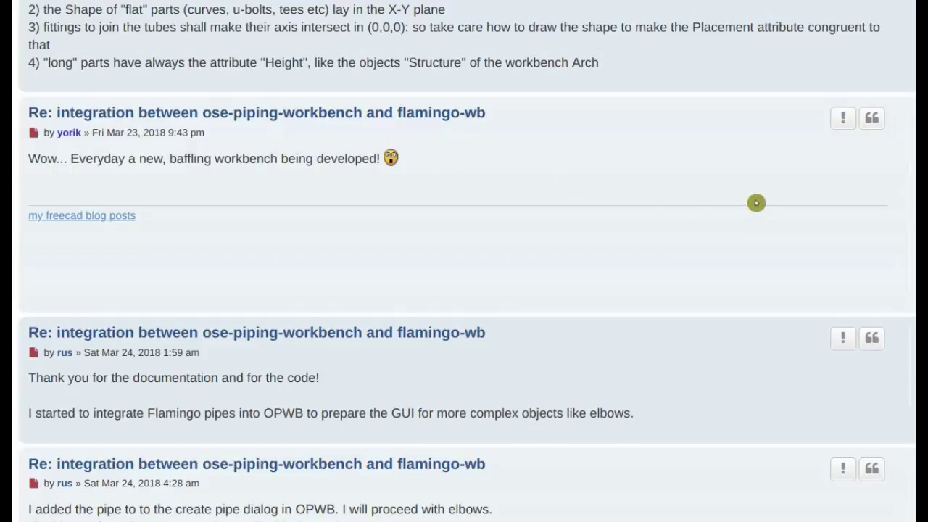
scroll(757, 208, "up", 2)
scroll(758, 208, "up", 1)
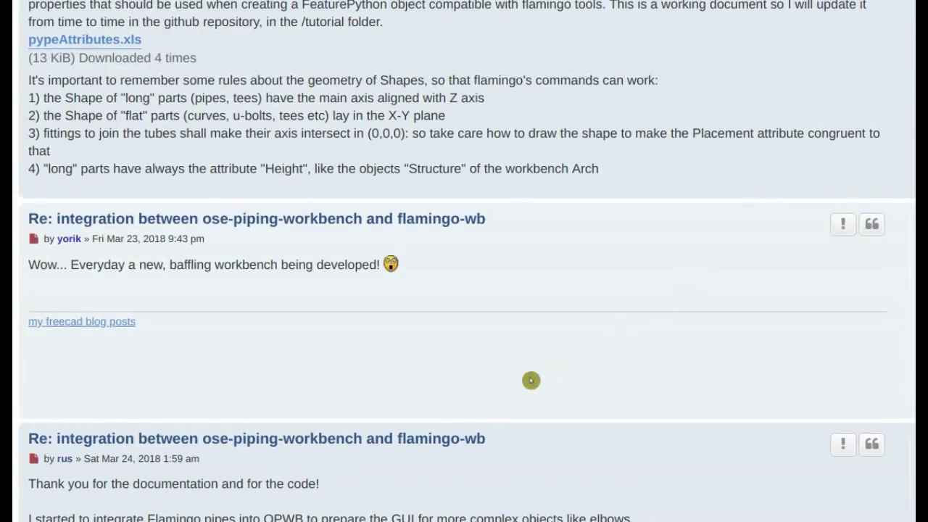
scroll(522, 379, "up", 3)
scroll(522, 379, "up", 9)
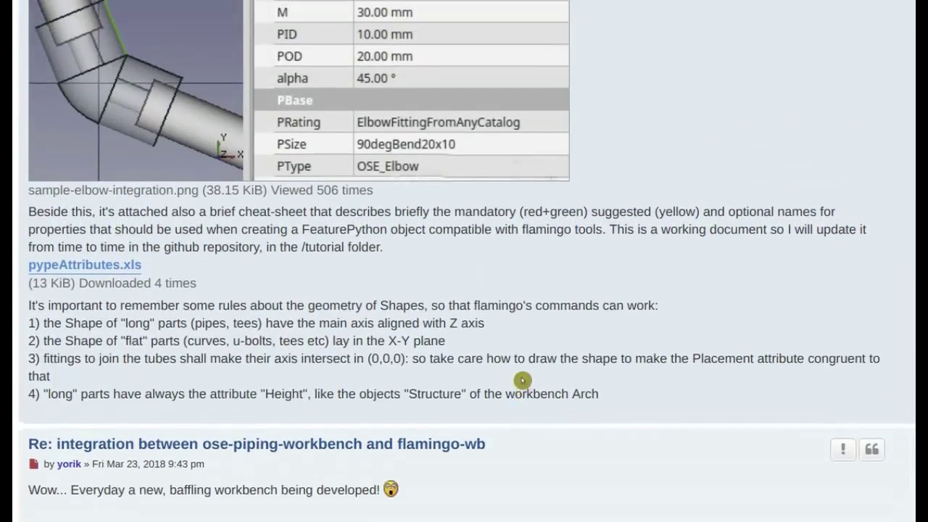
scroll(518, 382, "up", 8)
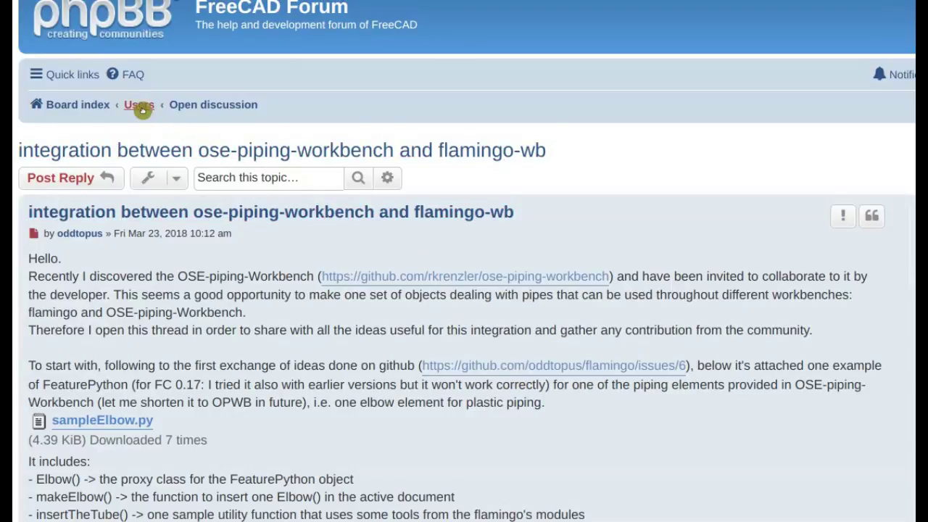
scroll(464, 261, "down", 2)
scroll(464, 261, "right", 2)
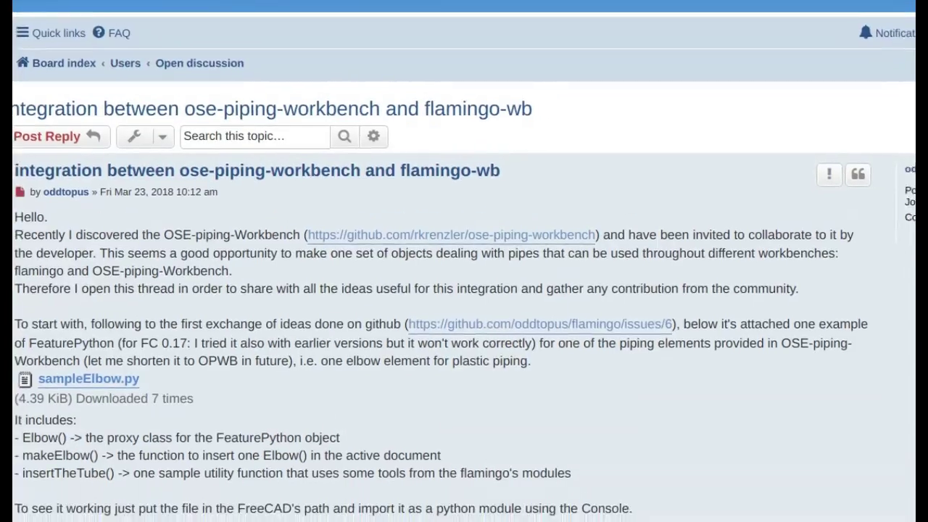
scroll(464, 261, "up", 1)
scroll(464, 261, "left", 2)
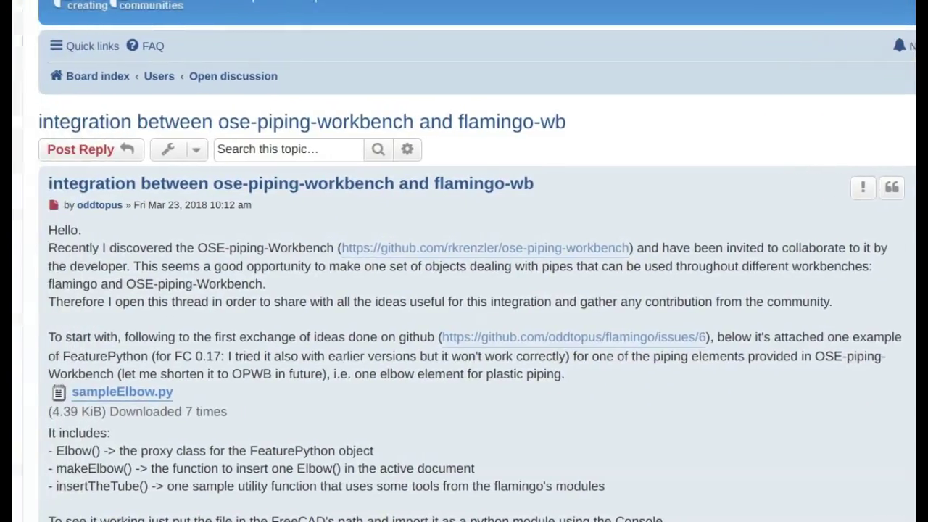
scroll(464, 261, "up", 1)
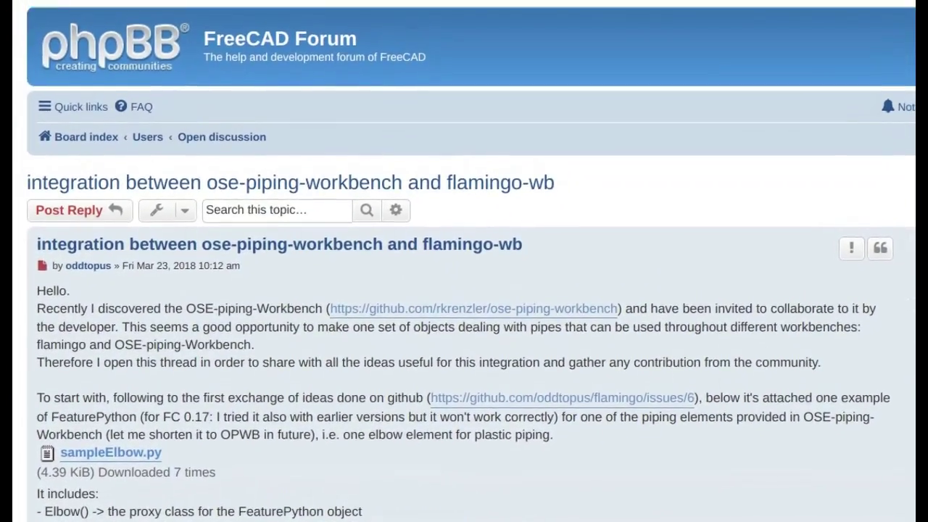
Examine the thread's sample elbow properties, Flamingo geometry rules, and the Create pipe and Create elbow dialog screenshots.
scroll(529, 331, "down", 5)
scroll(530, 337, "down", 4)
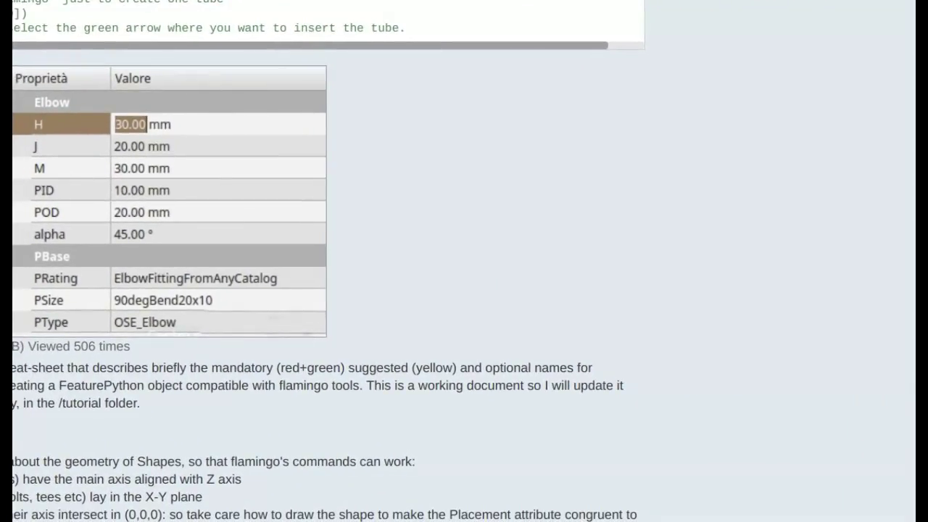
left_click_drag(896, 292, 845, 300)
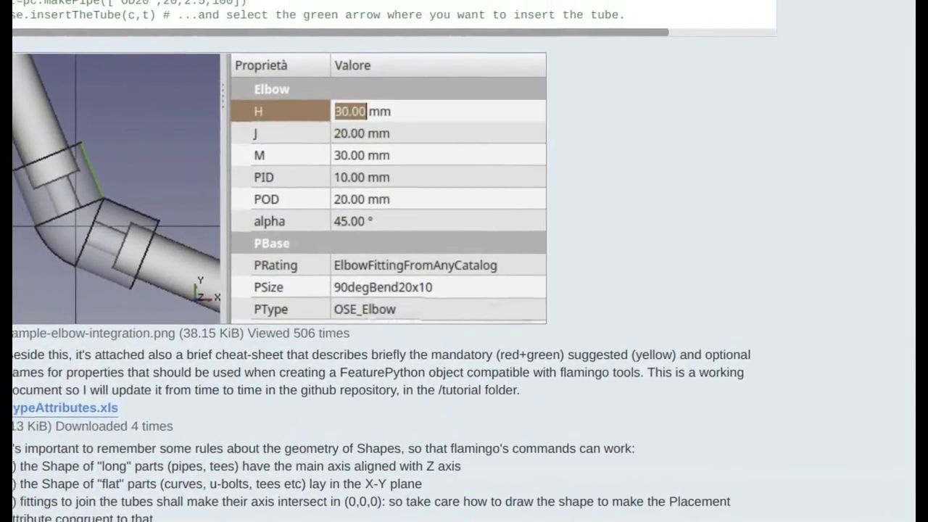
scroll(708, 182, "down", 7)
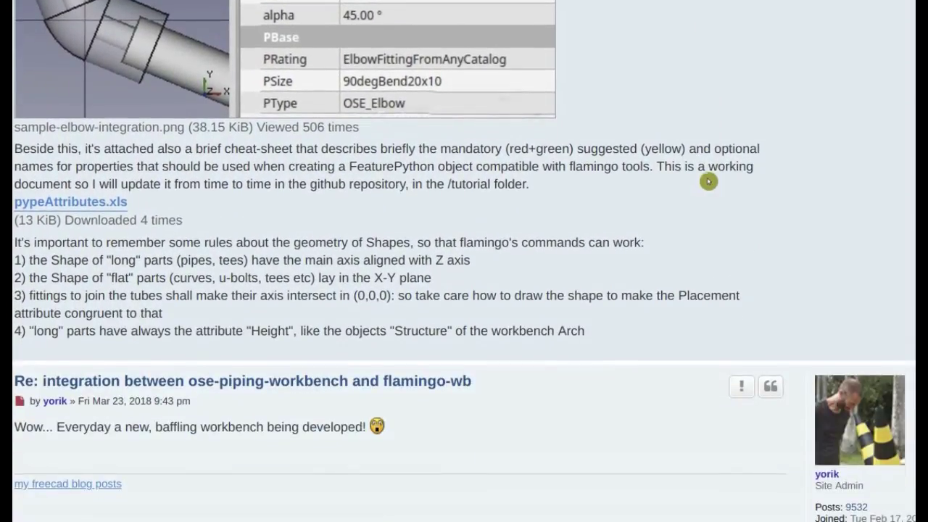
scroll(708, 181, "down", 7)
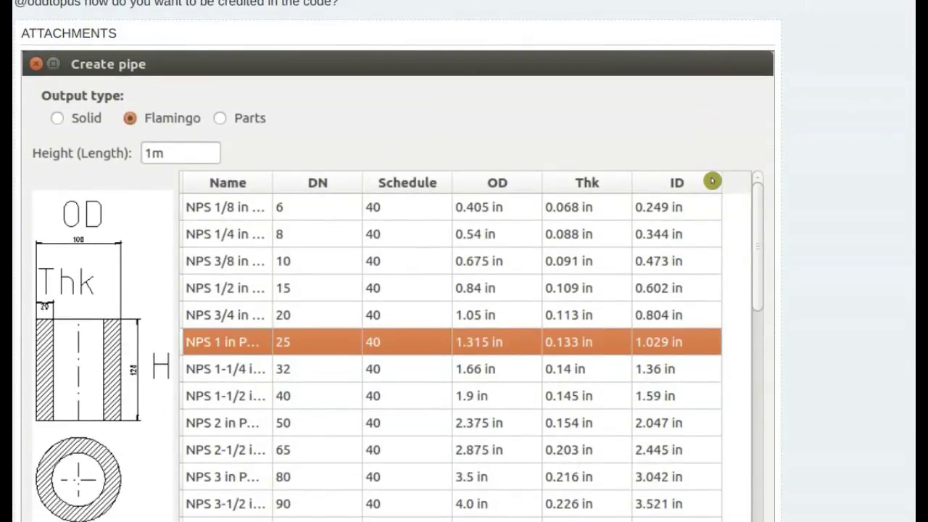
scroll(717, 180, "down", 9)
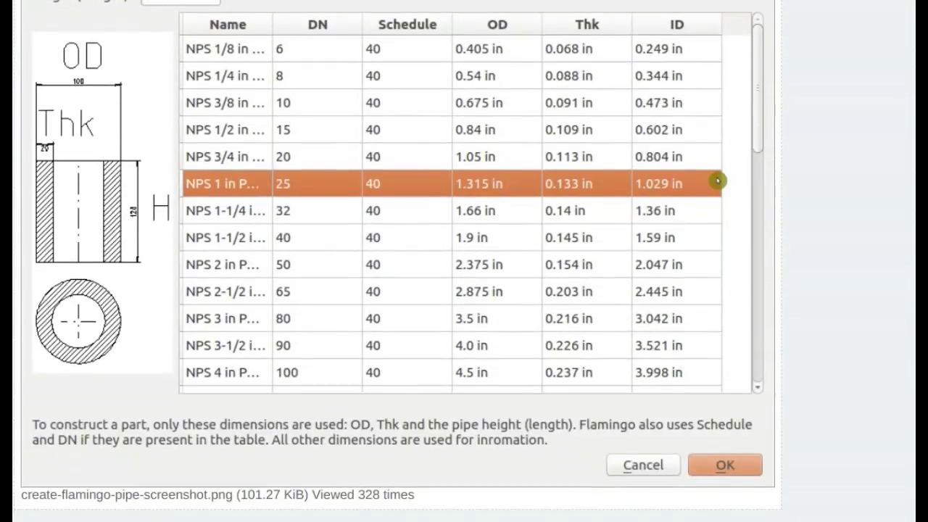
scroll(717, 181, "down", 8)
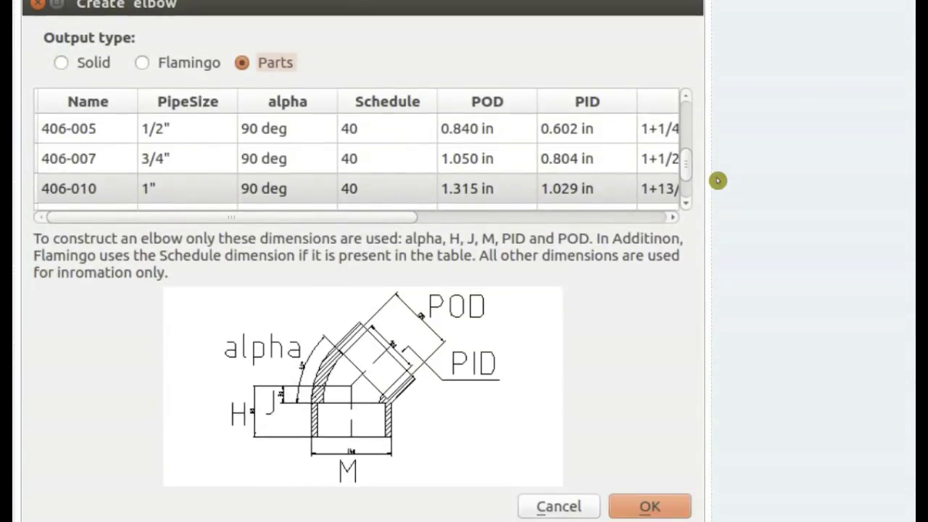
scroll(716, 181, "down", 8)
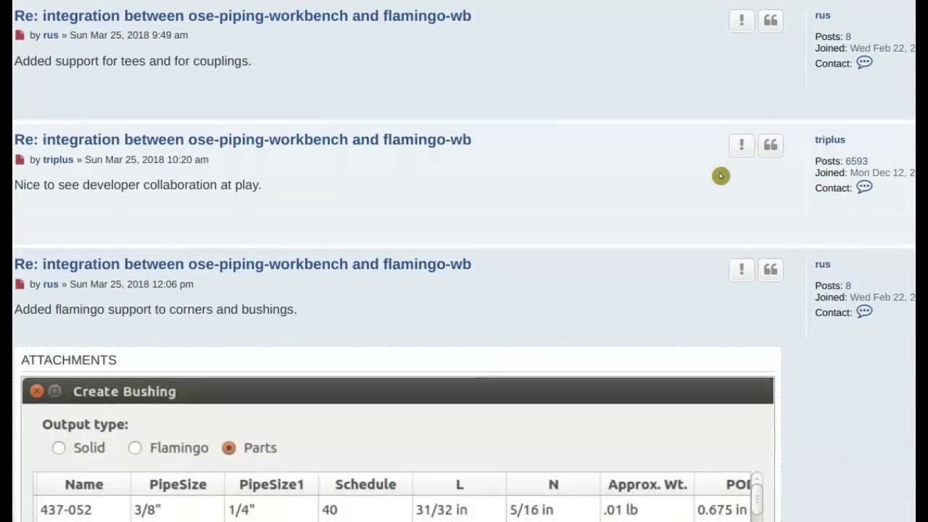
Examine the Create Bushing attachment in the Mar 25, 2018 12:06 pm post, from the parts table to the dimension drawing.
scroll(729, 189, "down", 4)
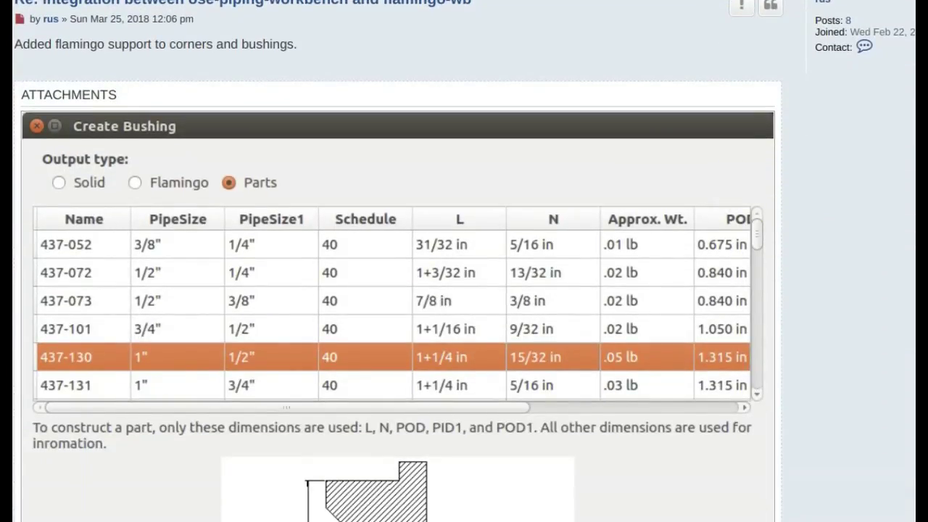
scroll(464, 261, "down", 1)
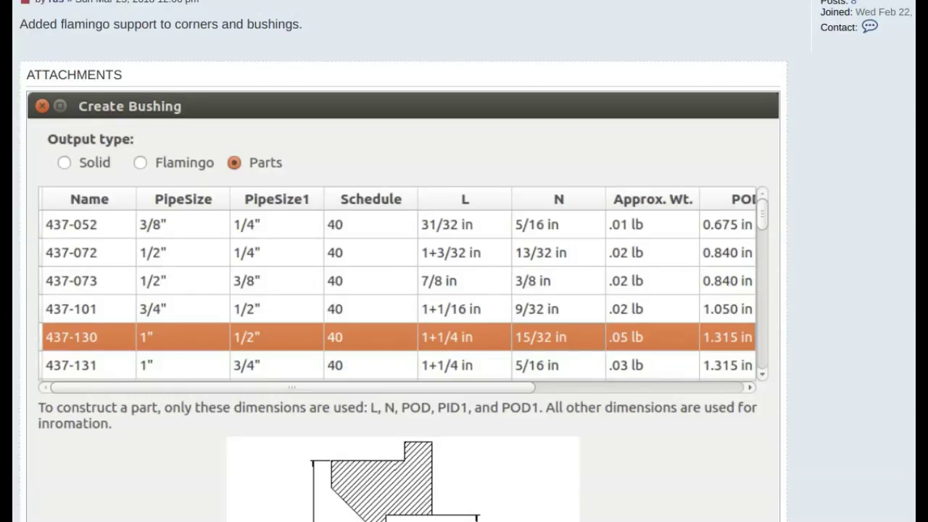
scroll(464, 261, "down", 2)
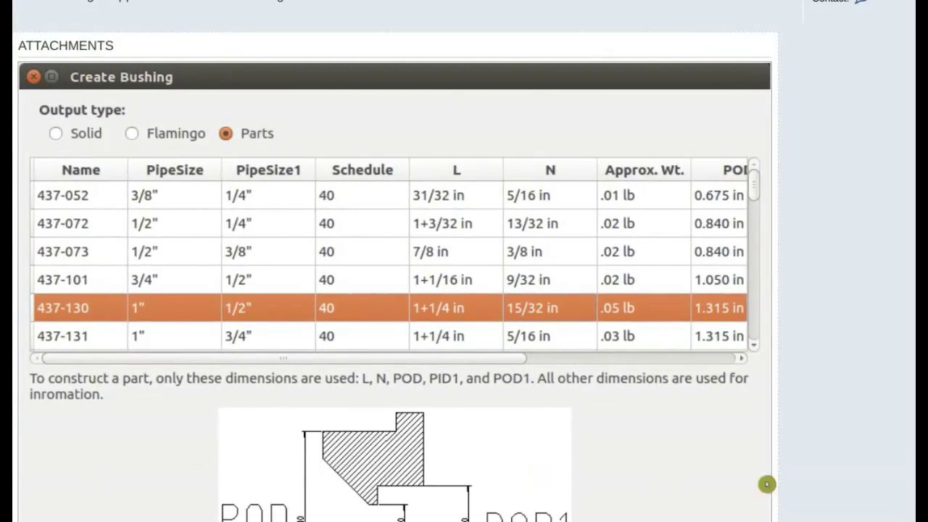
scroll(667, 483, "down", 5)
scroll(464, 260, "down", 5)
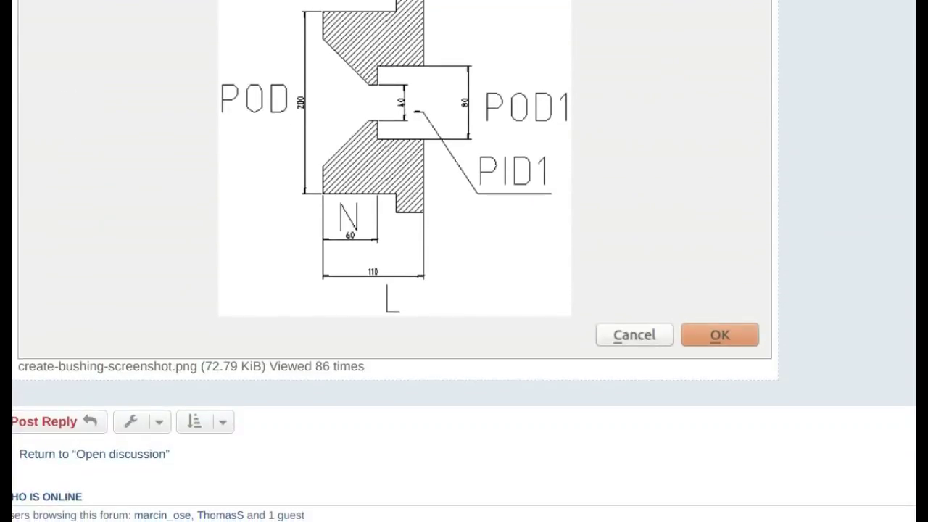
Return to the Mar 25, 2018 replies above the bushing attachment and check the contact options of the 10:20 am post's author.
scroll(834, 350, "up", 10)
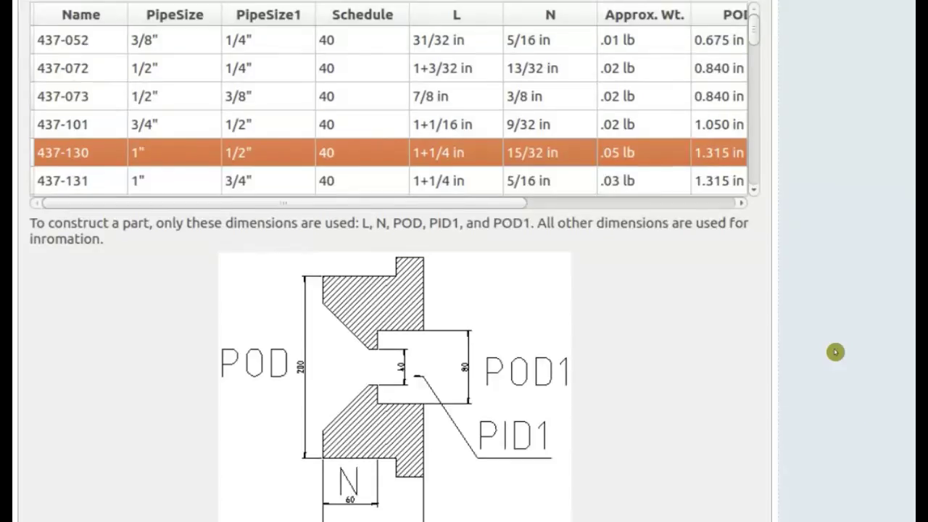
scroll(835, 352, "up", 1)
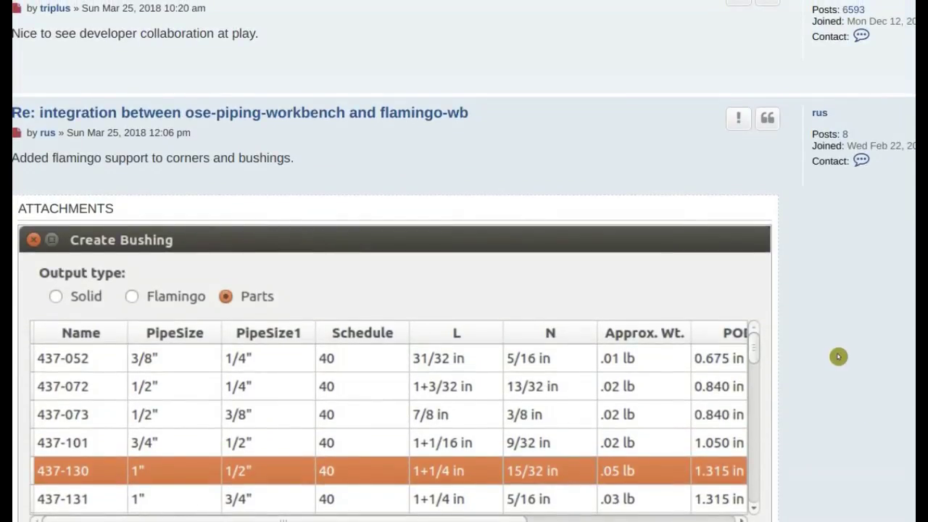
scroll(838, 355, "up", 1)
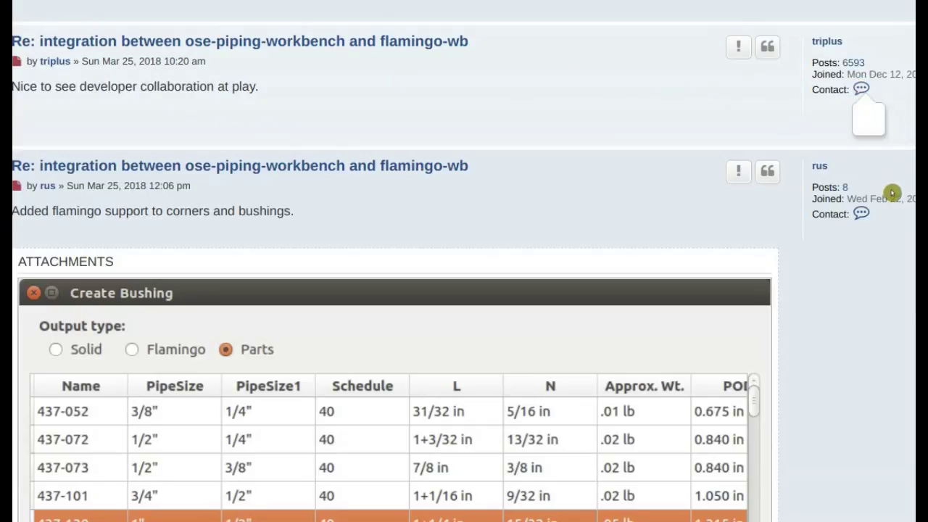
mouse_move(861, 88)
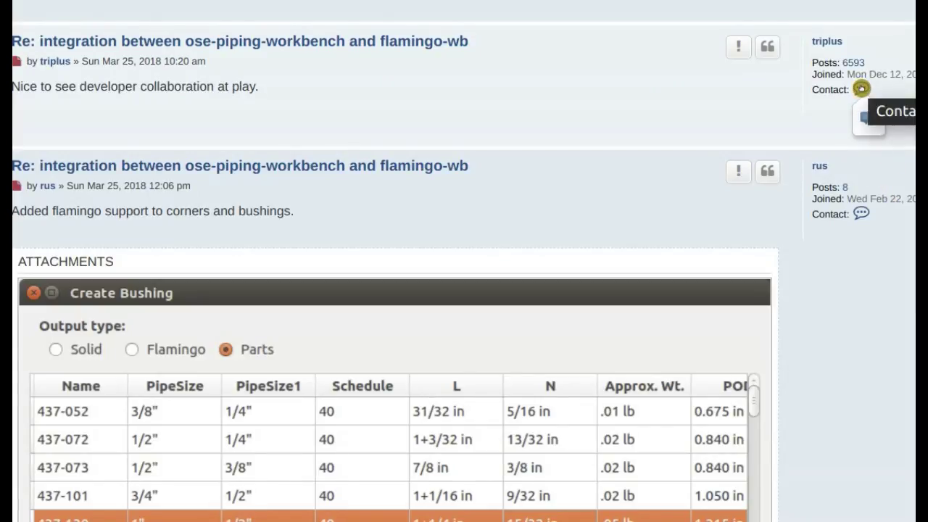
left_click(873, 125)
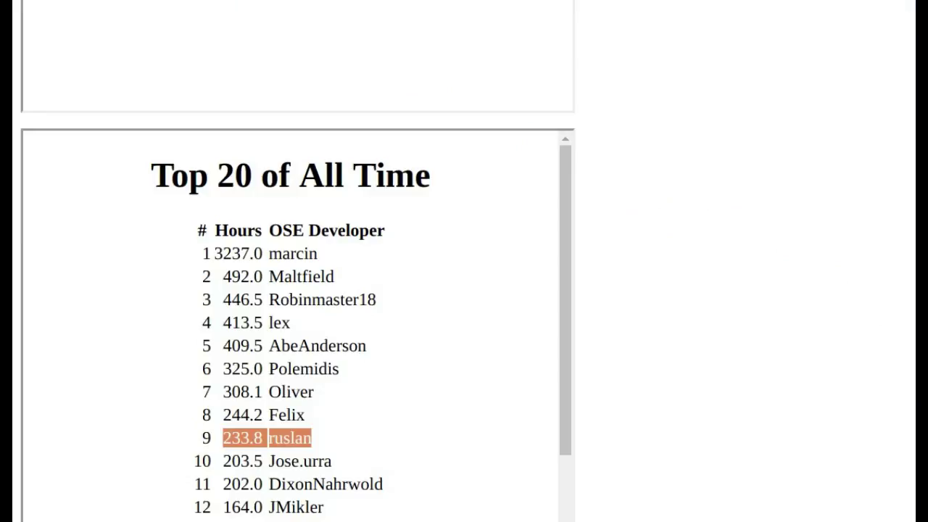
Switch back to the hour rankings and look over the all-time list and the weekly ranking above it.
scroll(354, 373, "down", 3)
scroll(354, 372, "down", 1)
scroll(356, 372, "up", 4)
scroll(730, 457, "up", 7)
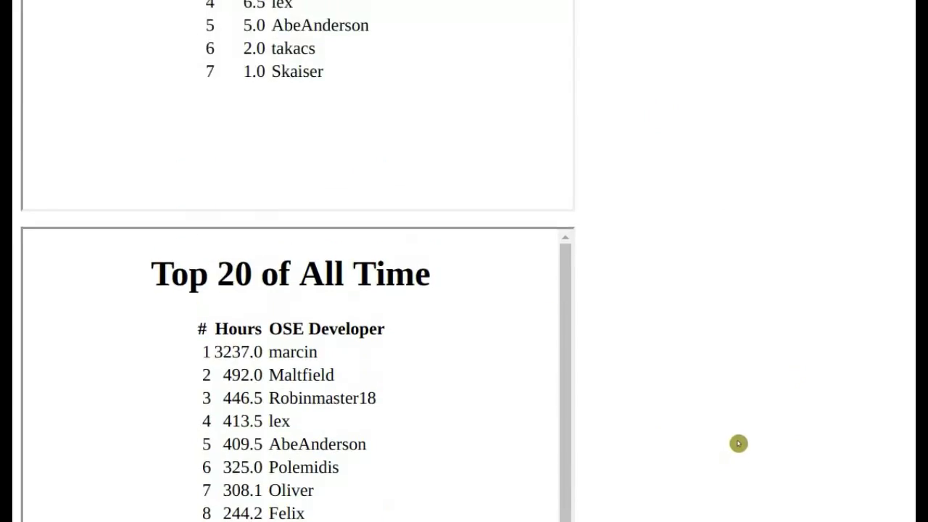